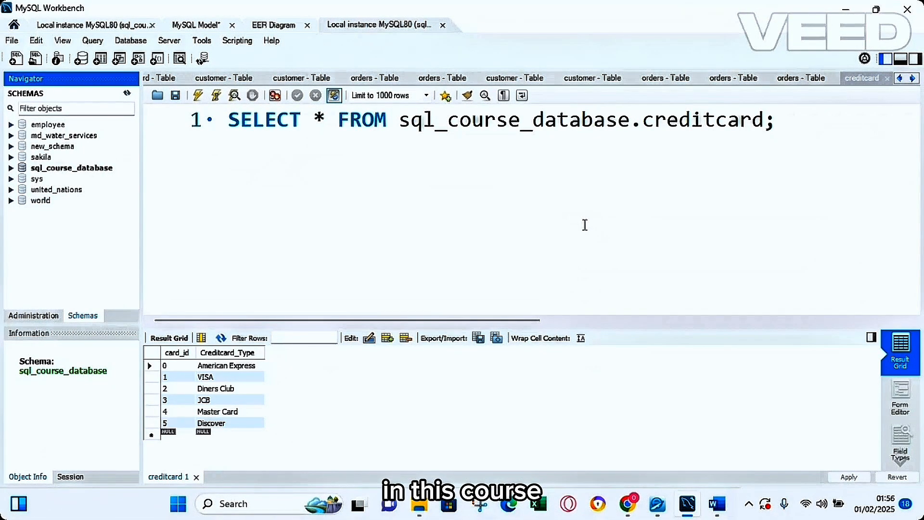
Drop the existing sql_course_database schema with all its data.
left_click(87, 169)
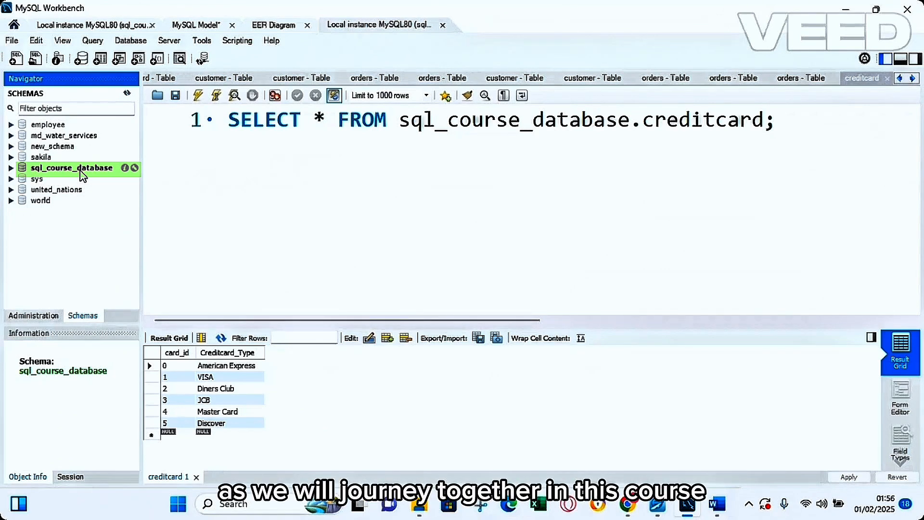
right_click(67, 170)
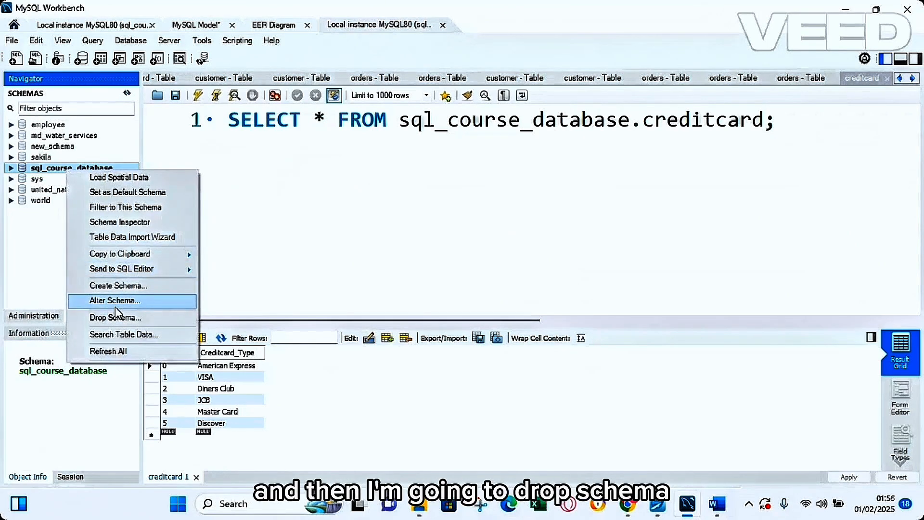
left_click(111, 320)
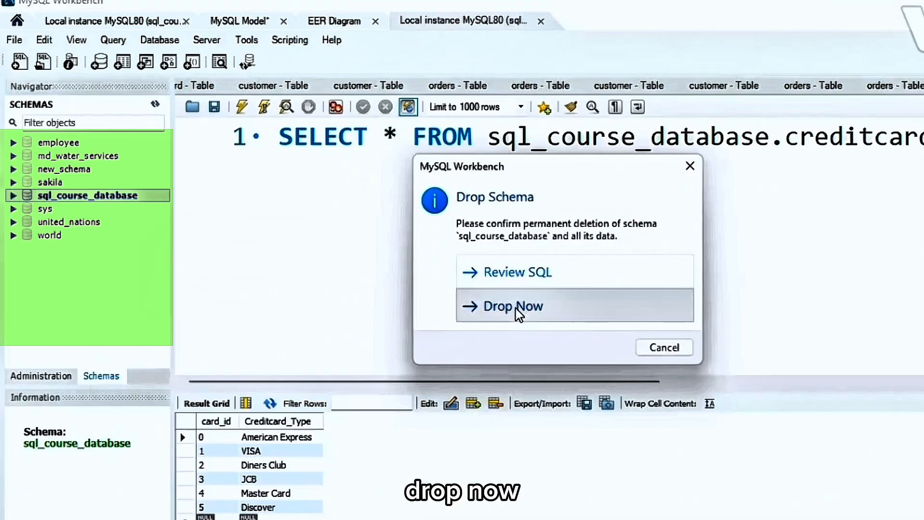
left_click(422, 260)
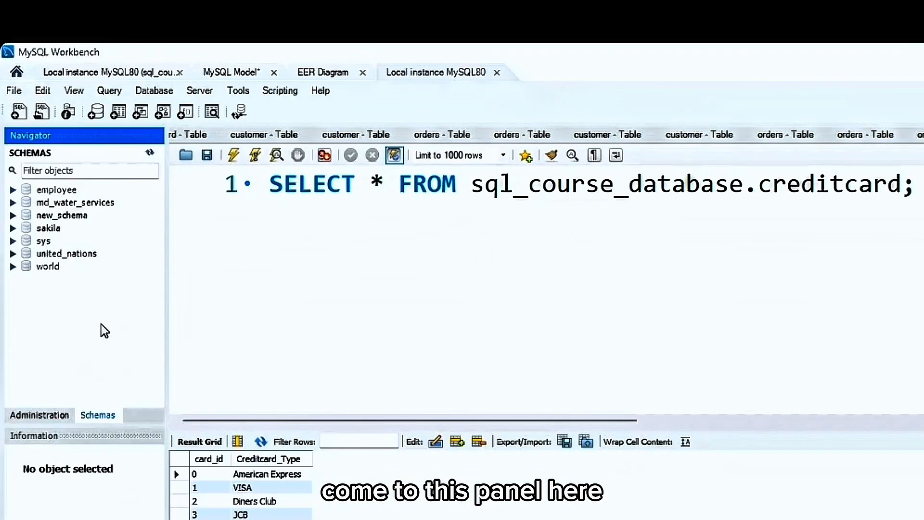
Create a new schema named sql_course_database with default charset and collation, apply it to the server, and refresh the schema list.
right_click(48, 347)
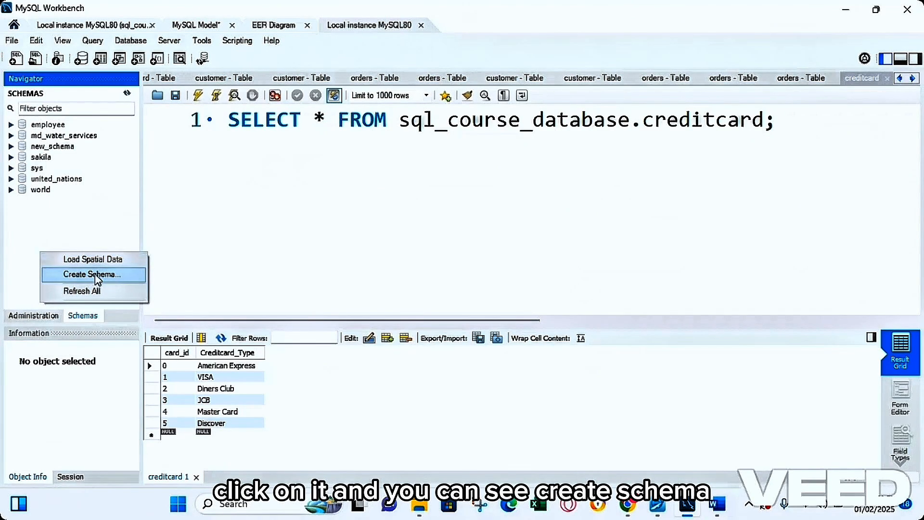
left_click(91, 275)
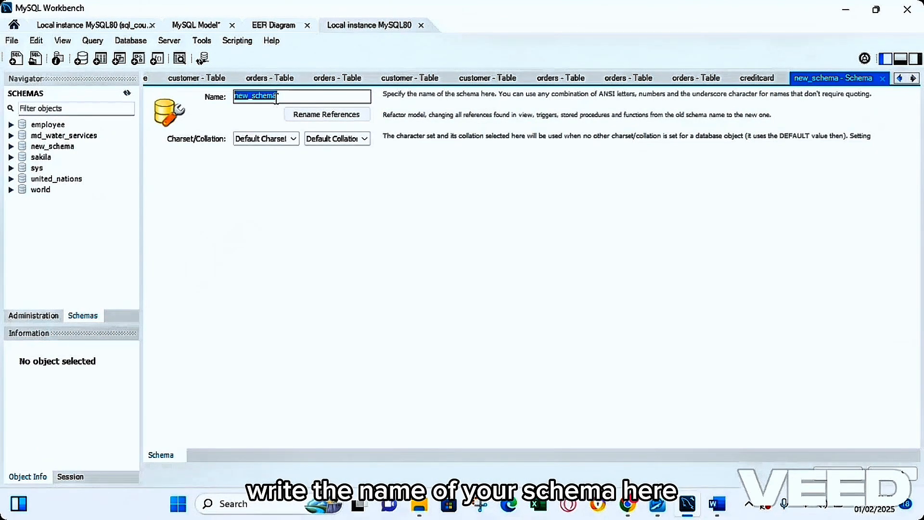
type("sql_course_database")
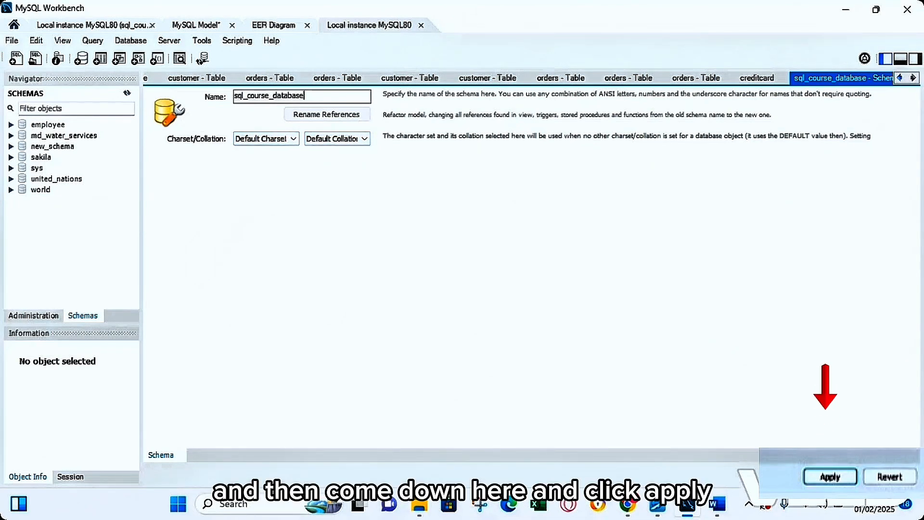
left_click(830, 476)
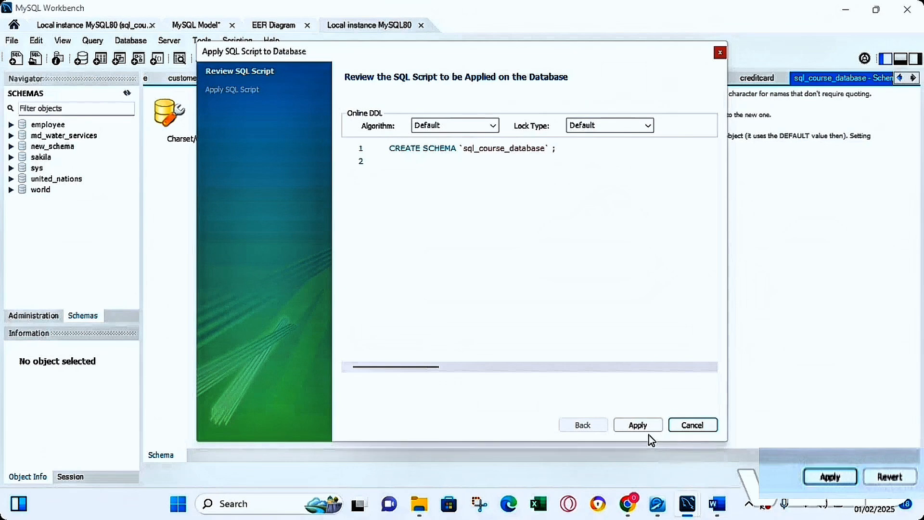
left_click(636, 430)
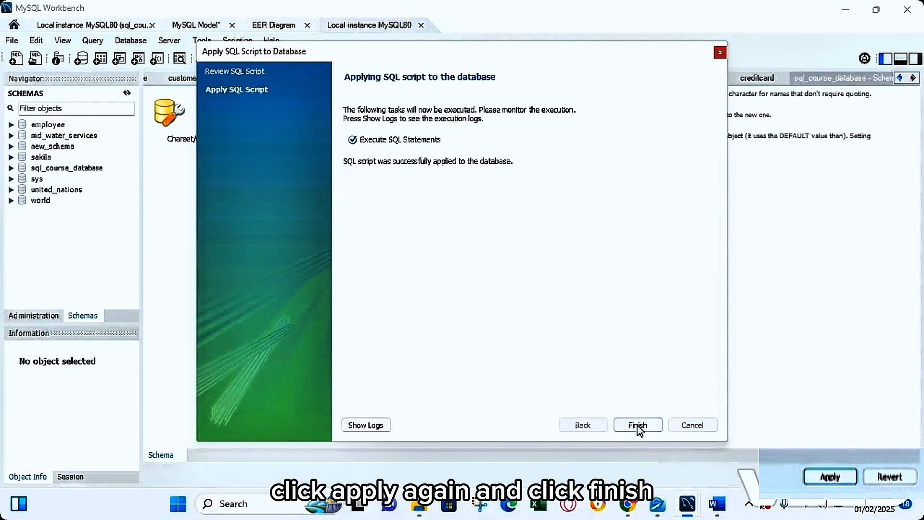
left_click(638, 426)
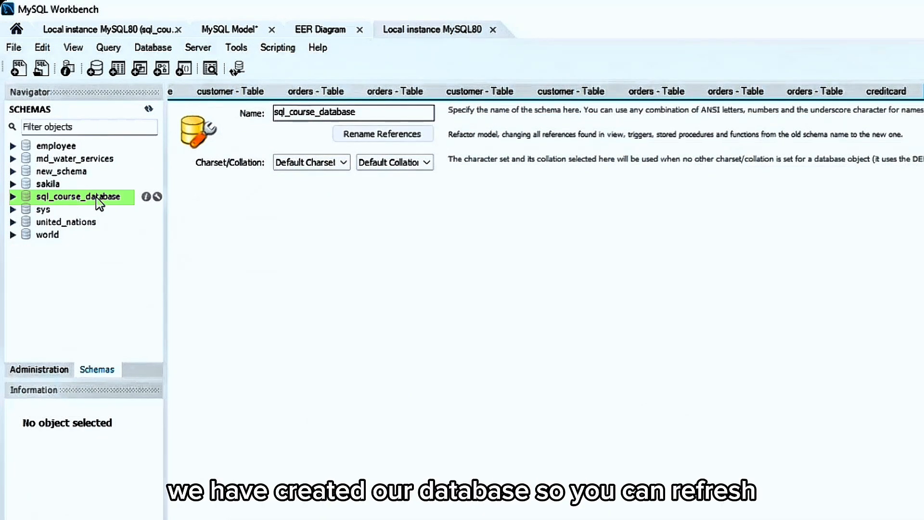
left_click(149, 109)
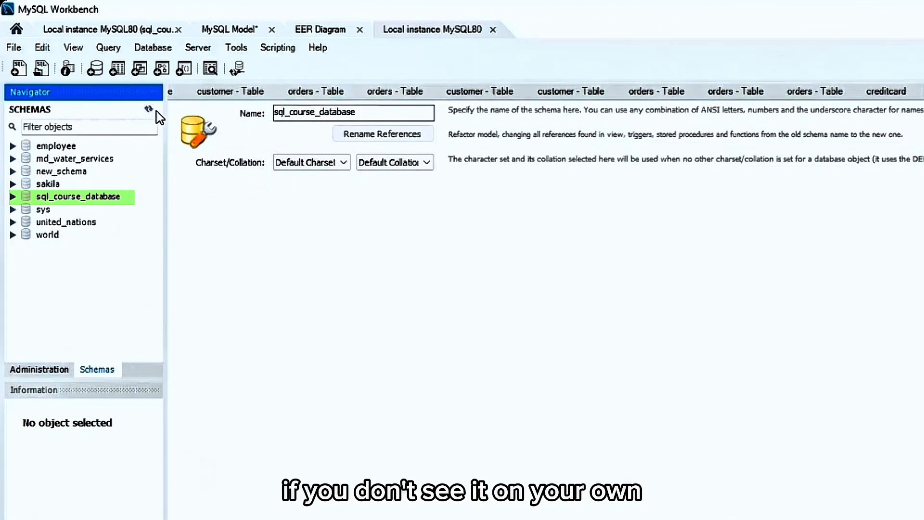
Start a new table in the sql_course_database schema and name it customer.
left_click(15, 203)
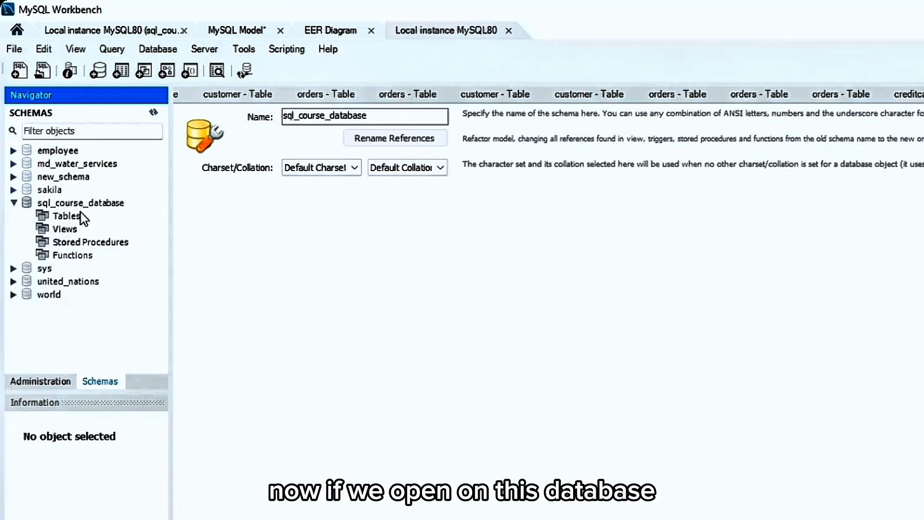
left_click(57, 216)
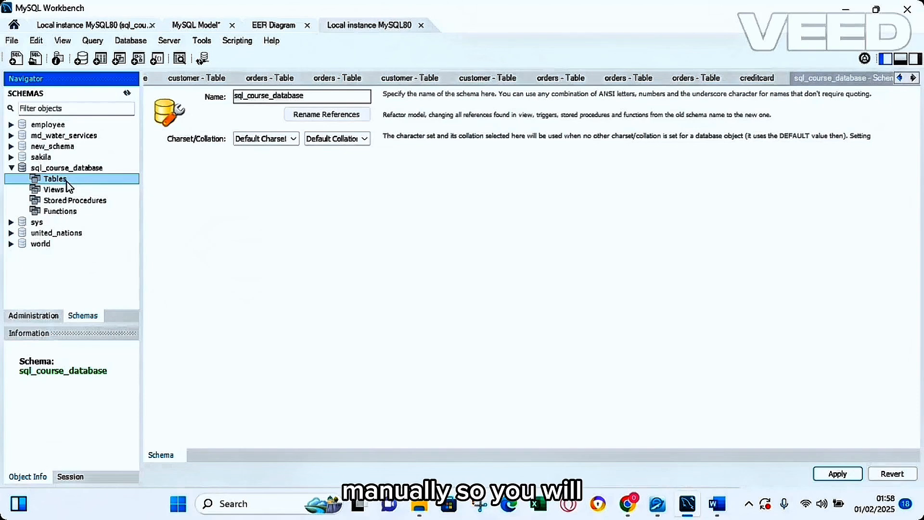
right_click(68, 182)
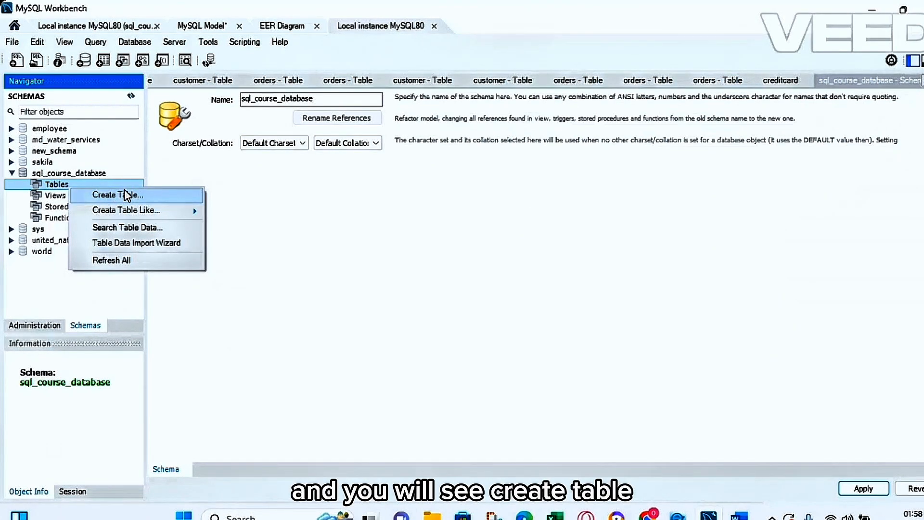
left_click(123, 195)
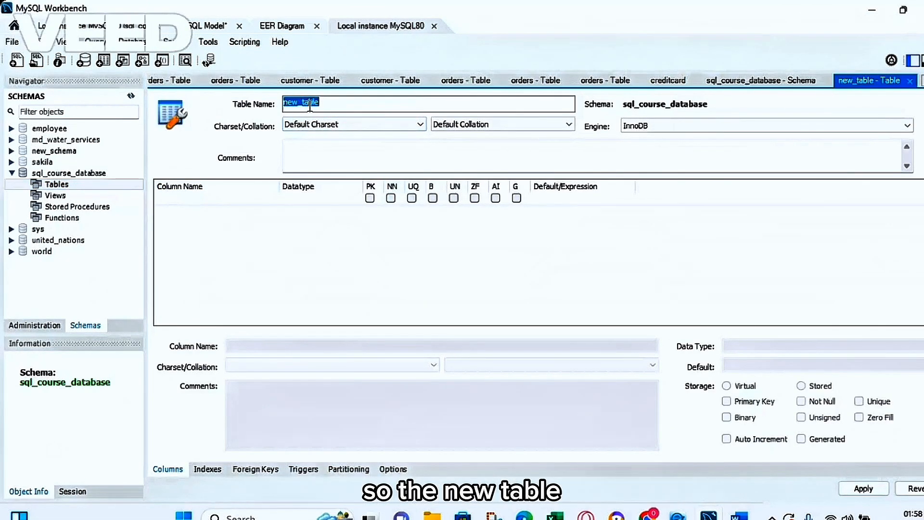
type("customer")
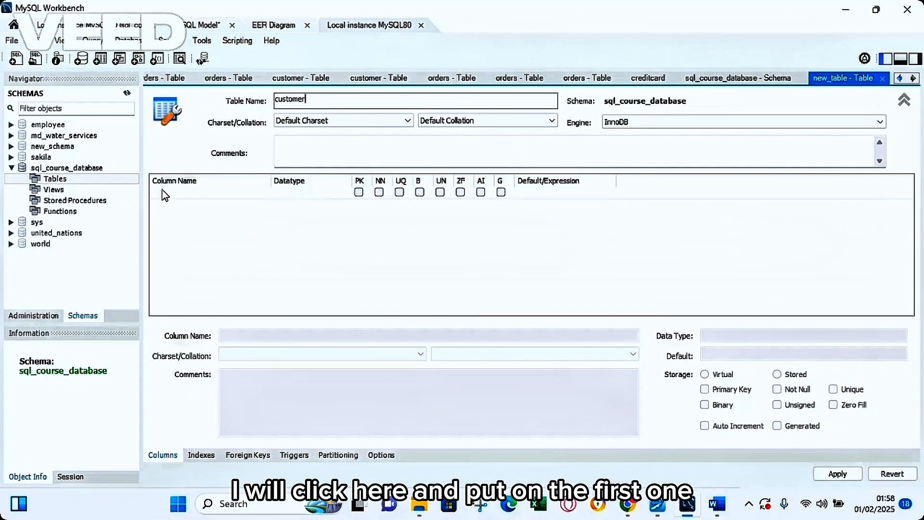
Add a customer_id column of type INT to the customer table, set as not null and auto increment.
left_click(149, 190)
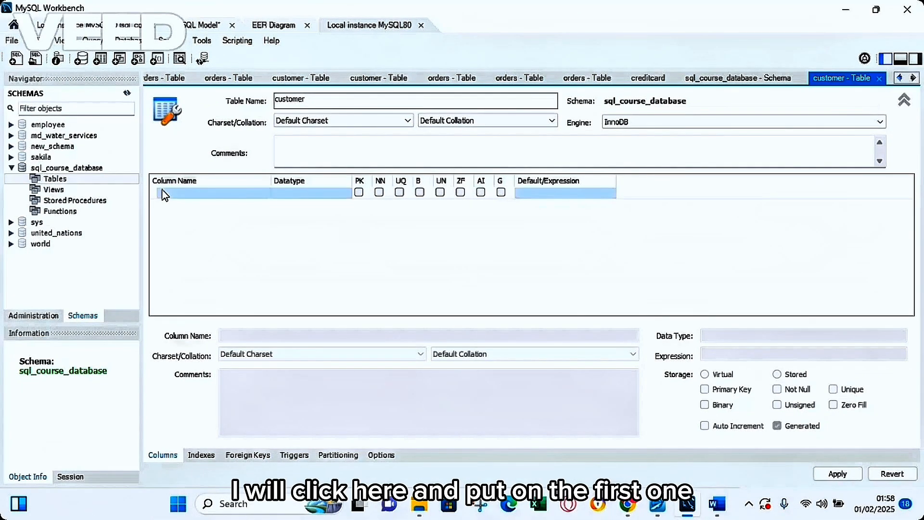
left_click(164, 193)
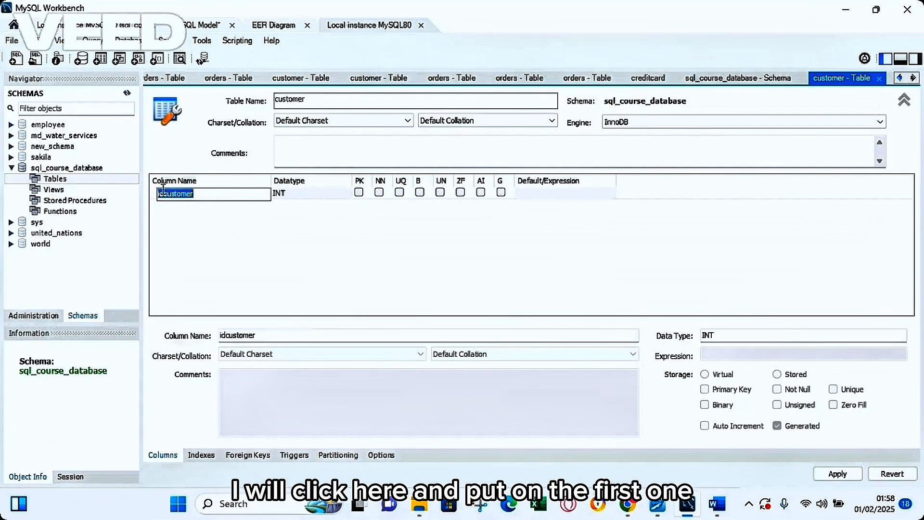
type("customer")
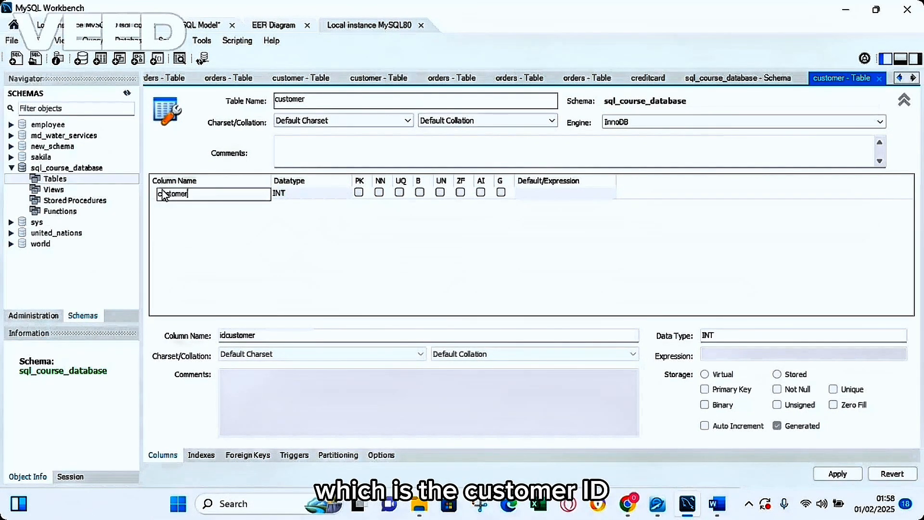
type("_id")
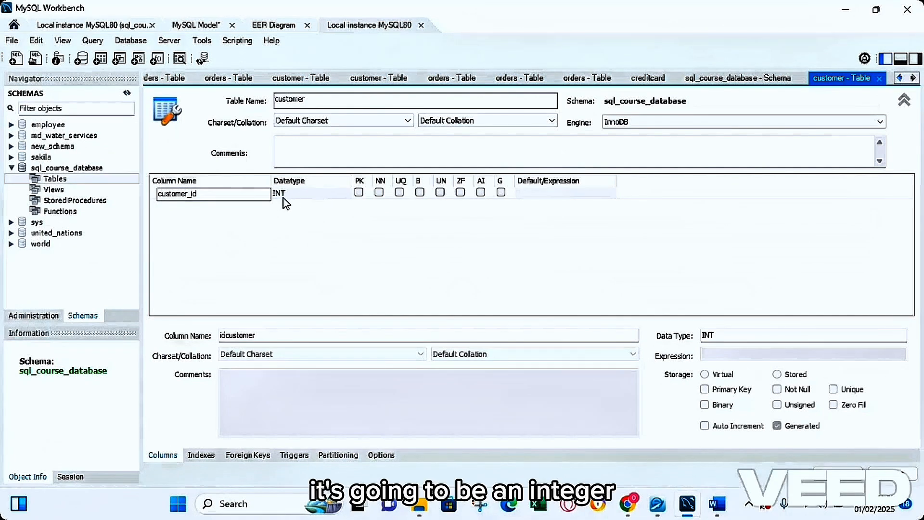
left_click(364, 193)
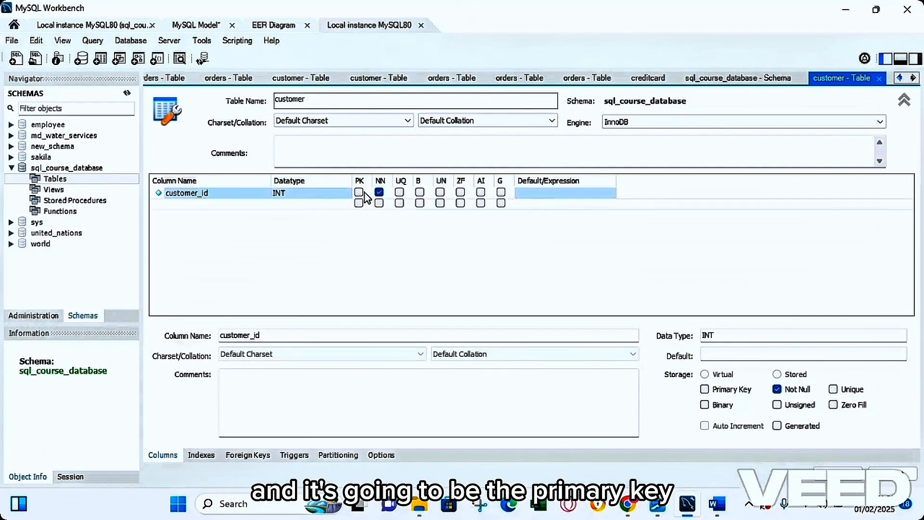
left_click(481, 193)
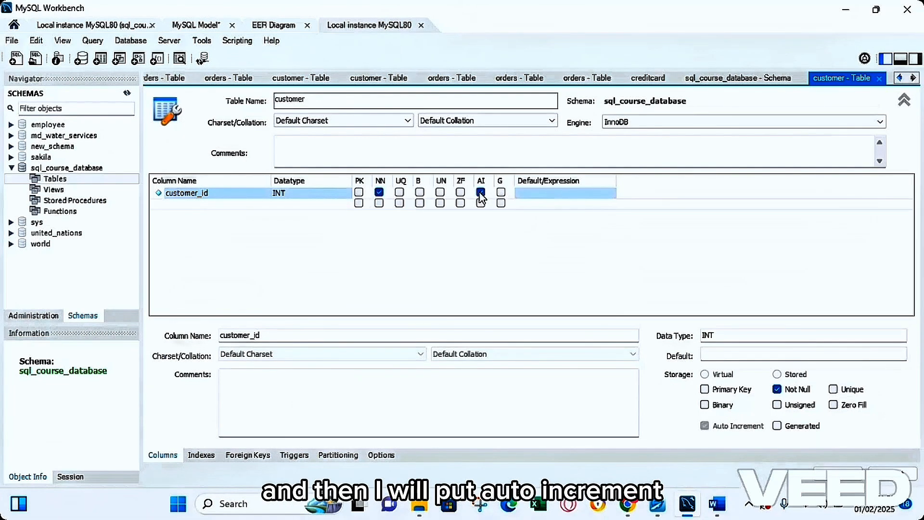
Add a second column, customer_name, of type VARCHAR(45) and make it not null.
left_click(191, 204)
left_click(191, 204)
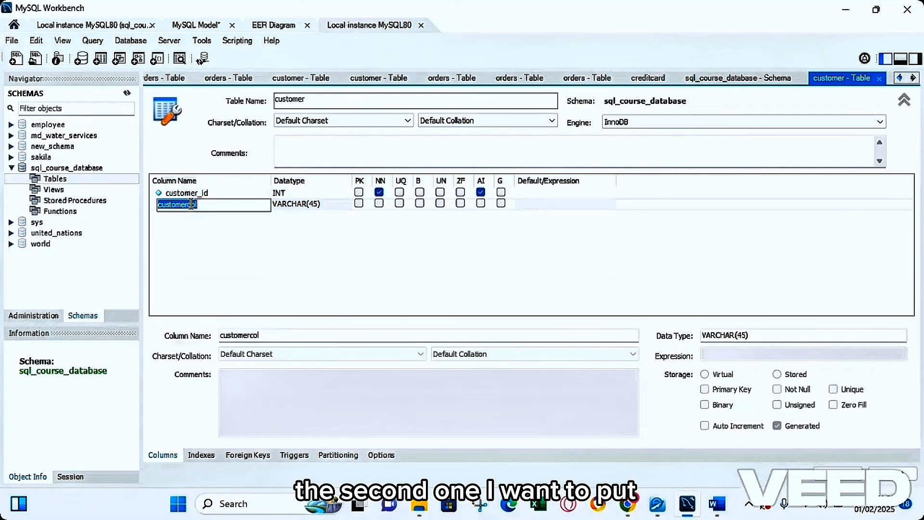
type("customer_name")
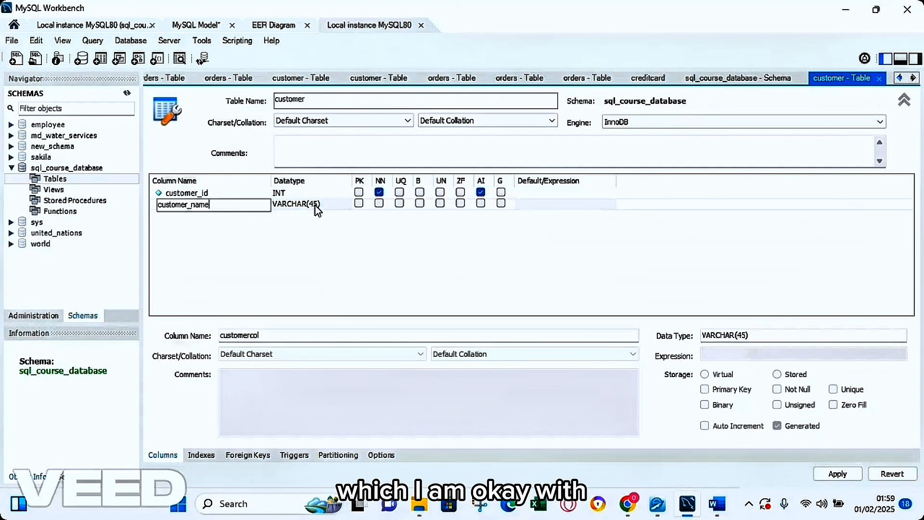
left_click(381, 205)
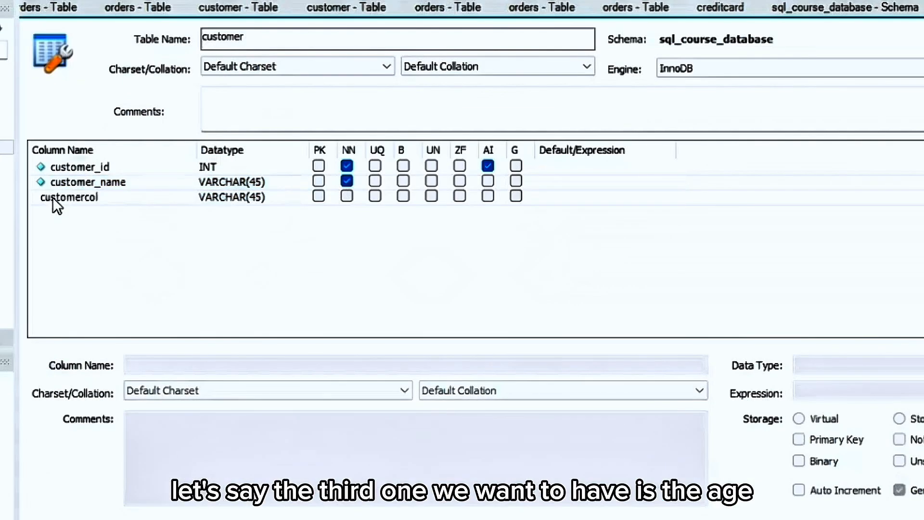
Add a third column named age, set its datatype to INT, and make it not null.
double_click(195, 214)
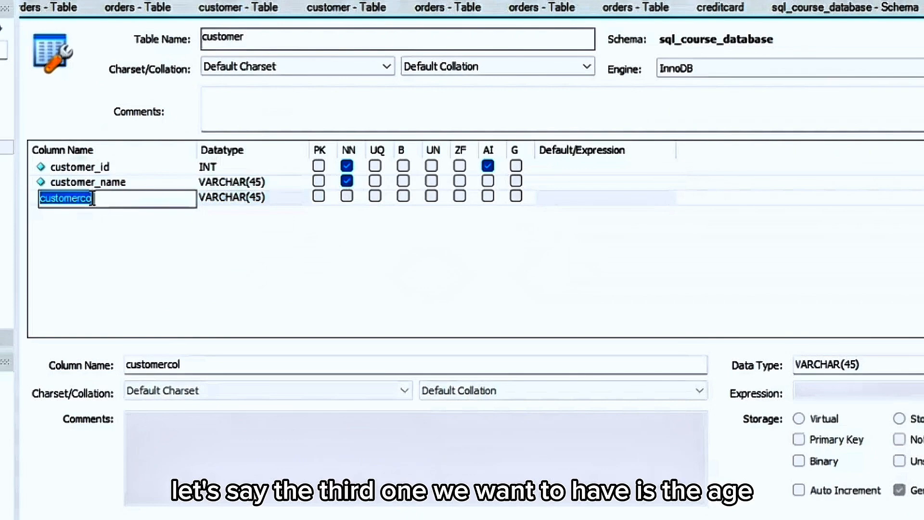
type("age")
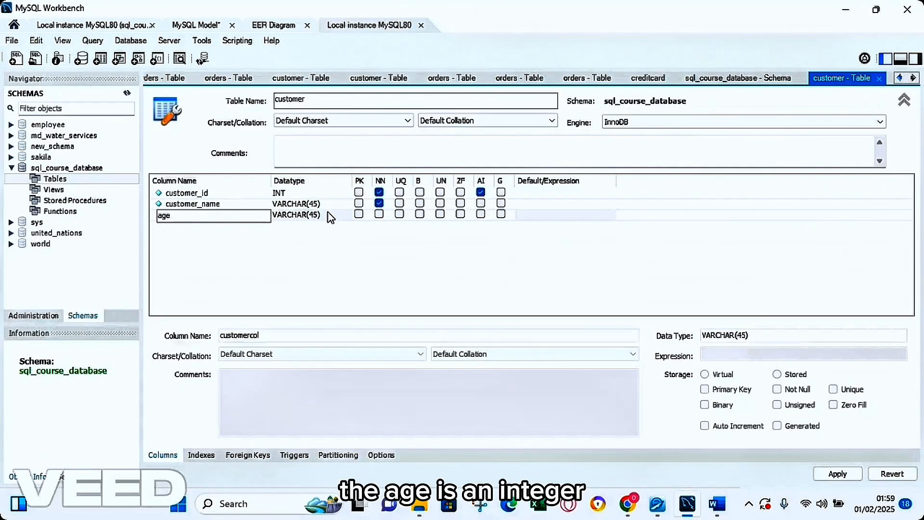
left_click(330, 216)
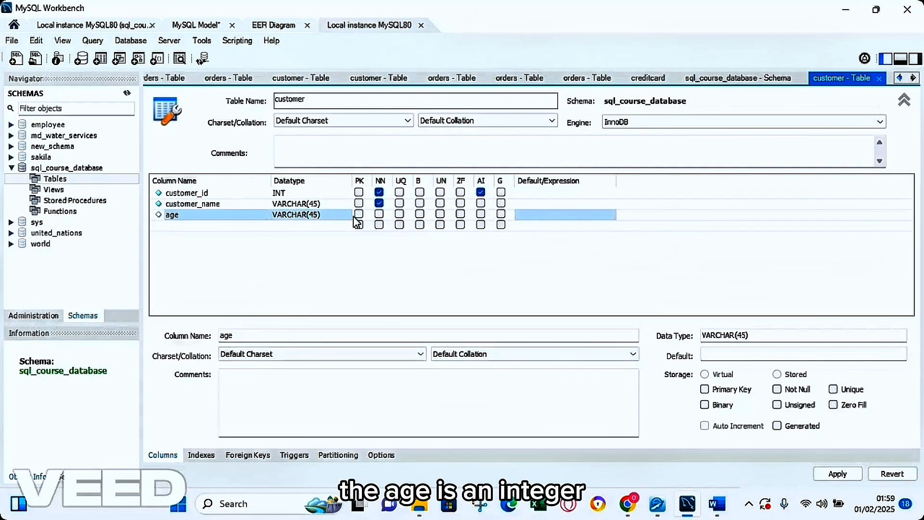
left_click(330, 215)
left_click(346, 216)
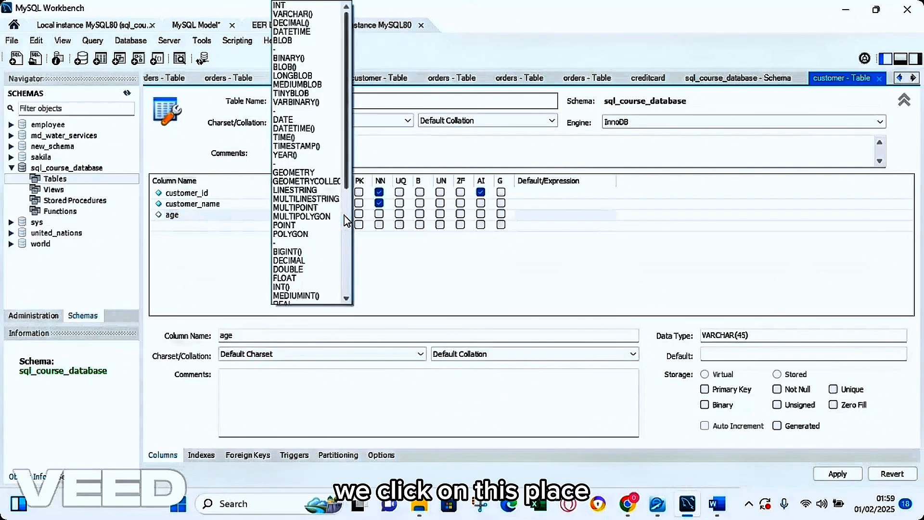
left_click(291, 4)
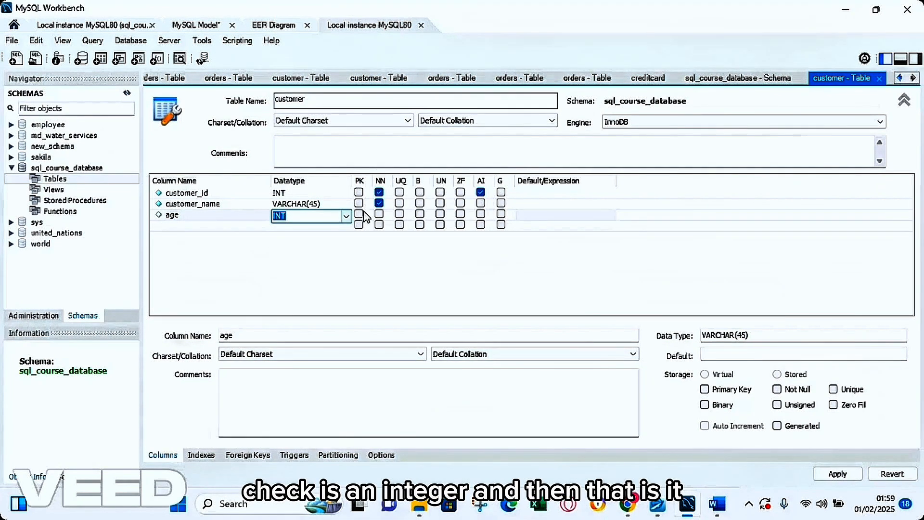
left_click(380, 215)
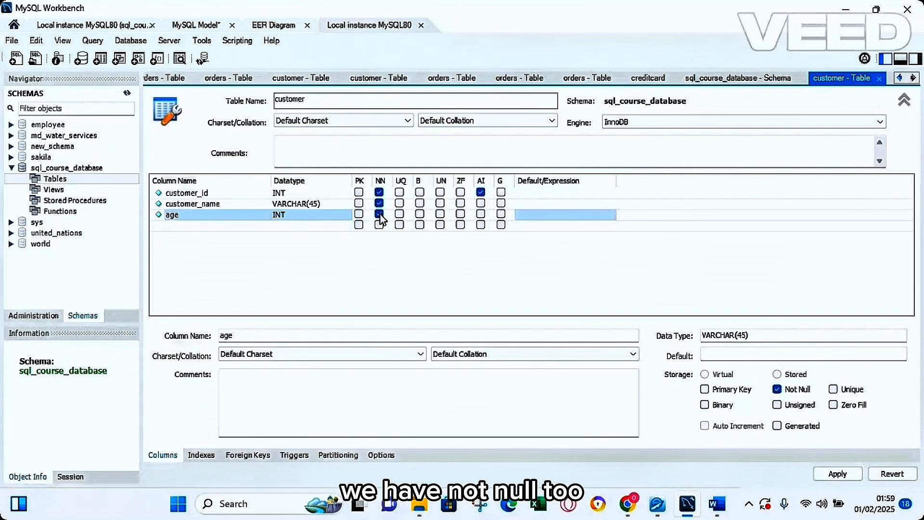
Add a fourth column named state of type VARCHAR(45) that allows null values.
left_click(174, 226)
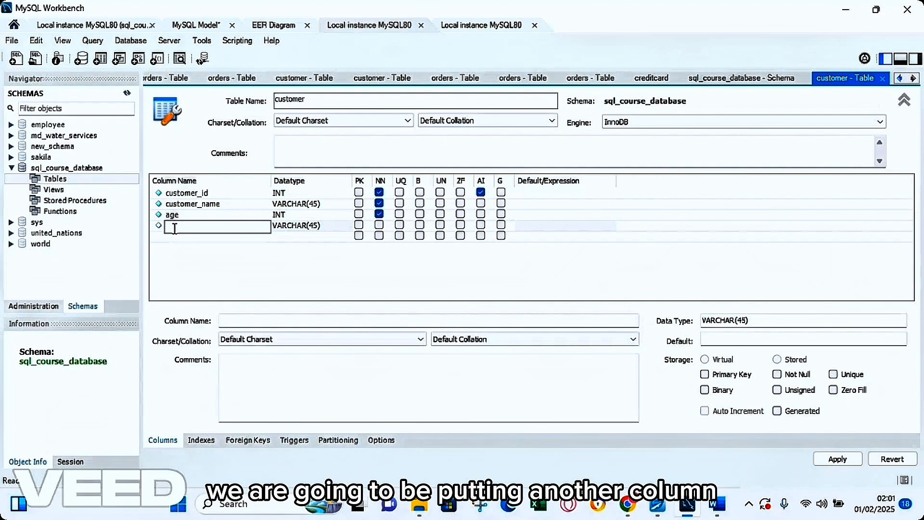
type("state")
left_click(316, 226)
left_click(317, 227)
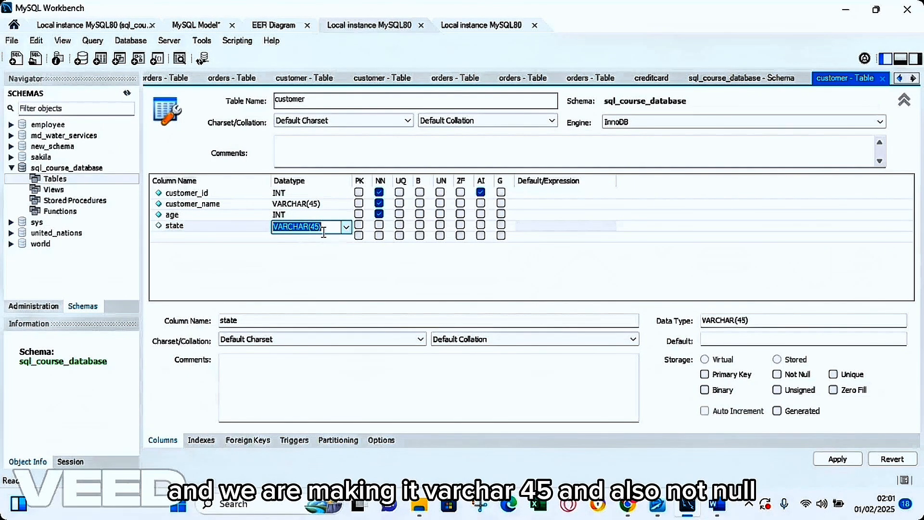
left_click(380, 226)
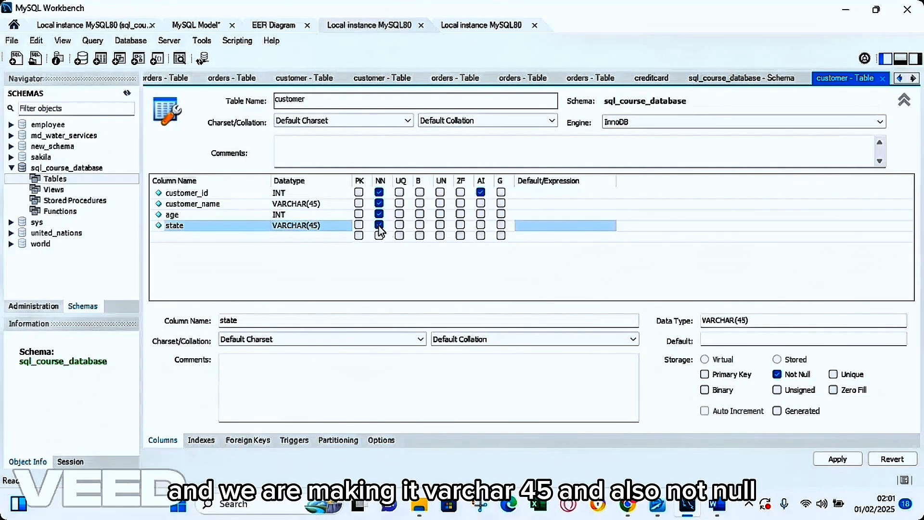
left_click(379, 226)
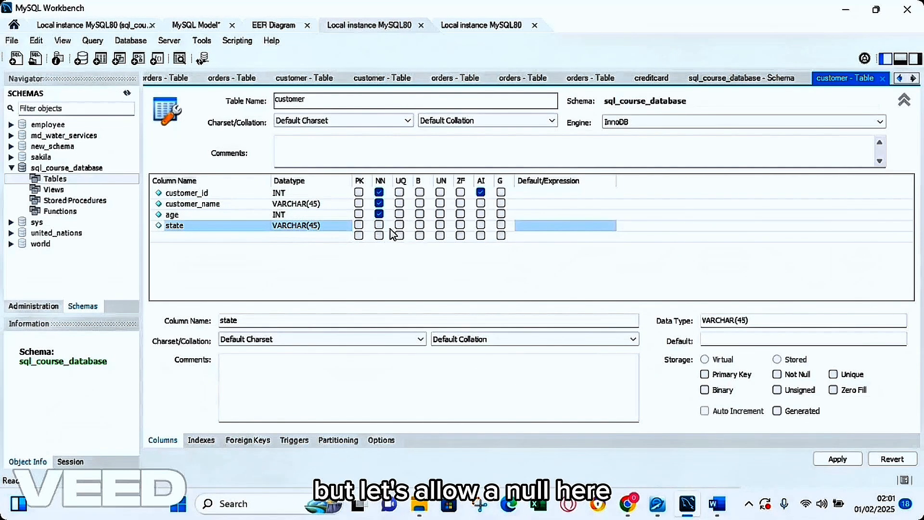
Set the state column's default value to Null and make customer_id the primary key of the customer table.
left_click(532, 227)
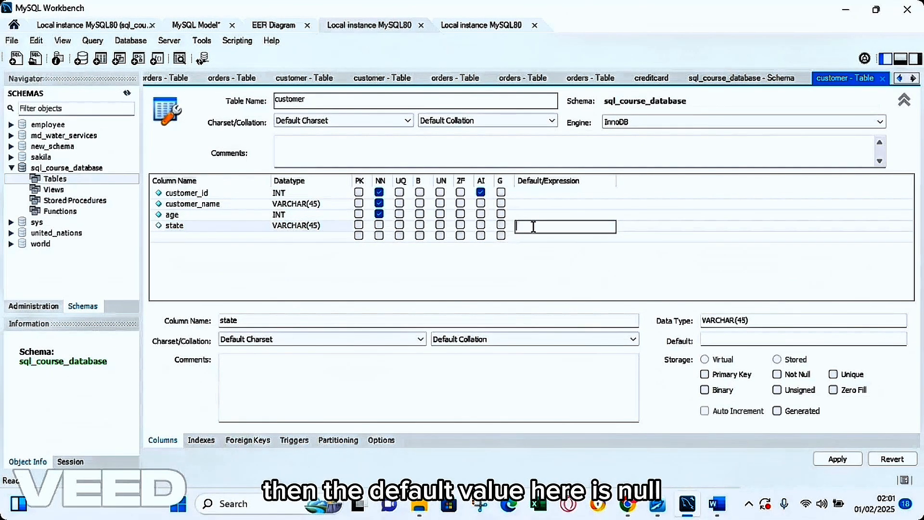
type("Null")
left_click(427, 266)
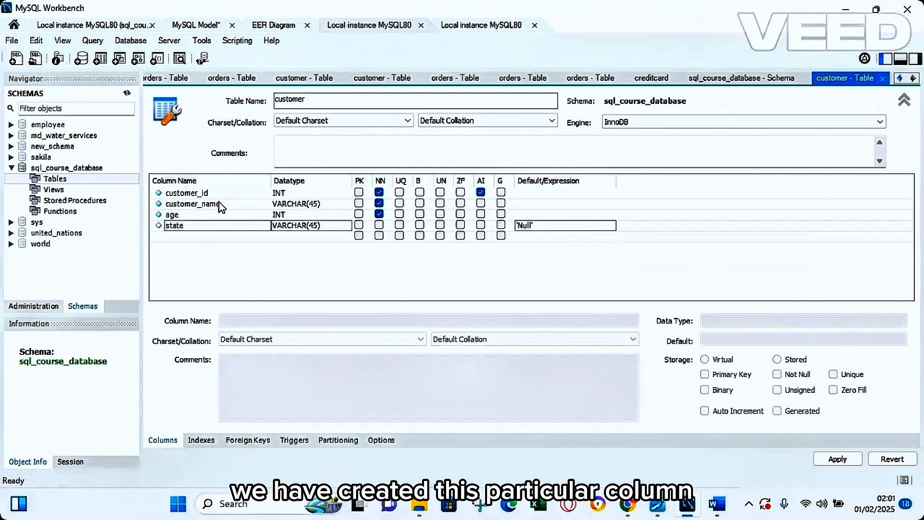
left_click(359, 192)
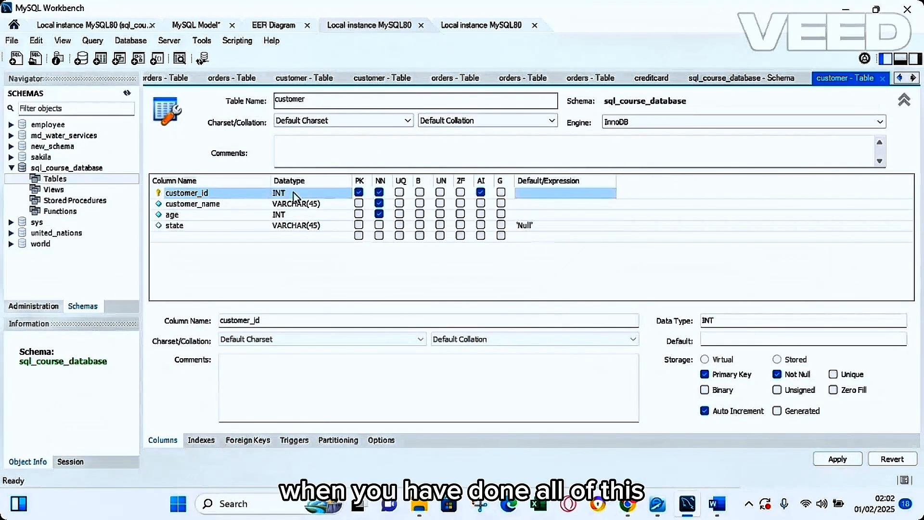
Apply the customer table definition to sql_course_database and finish running the generated CREATE TABLE script.
left_click(838, 460)
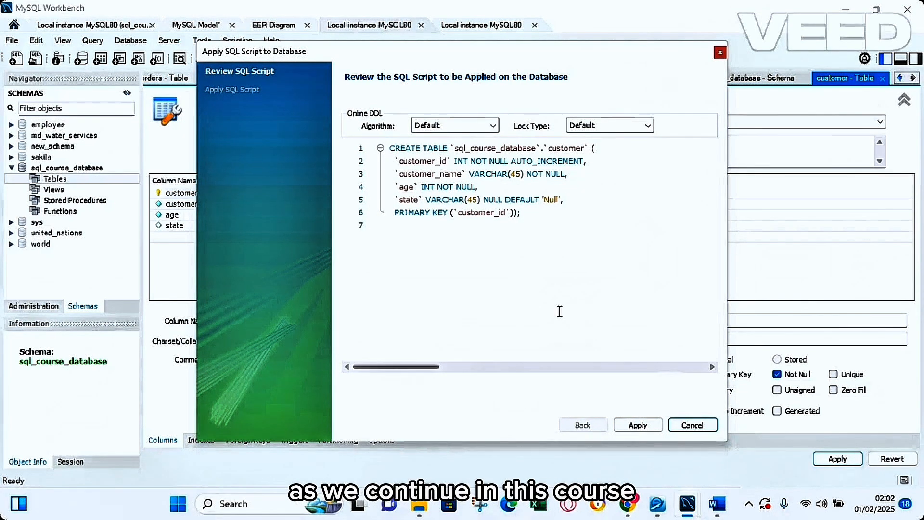
left_click(637, 426)
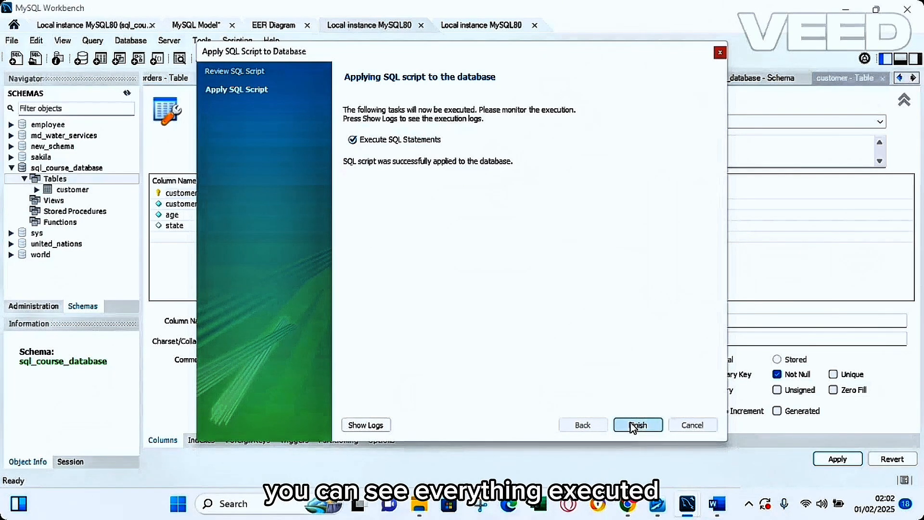
left_click(631, 423)
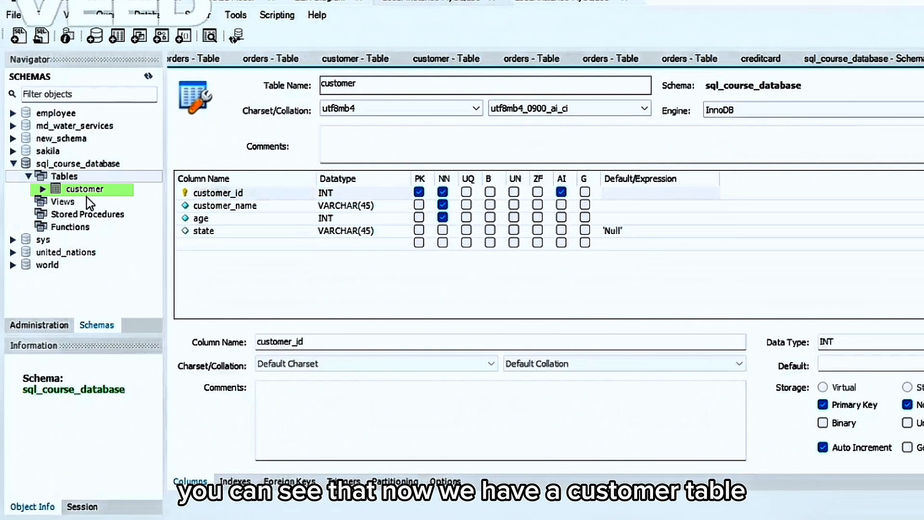
Open a query on the customer table, replace it with "describe customer", and run it with sql_course_database as the active schema.
mouse_move(160, 193)
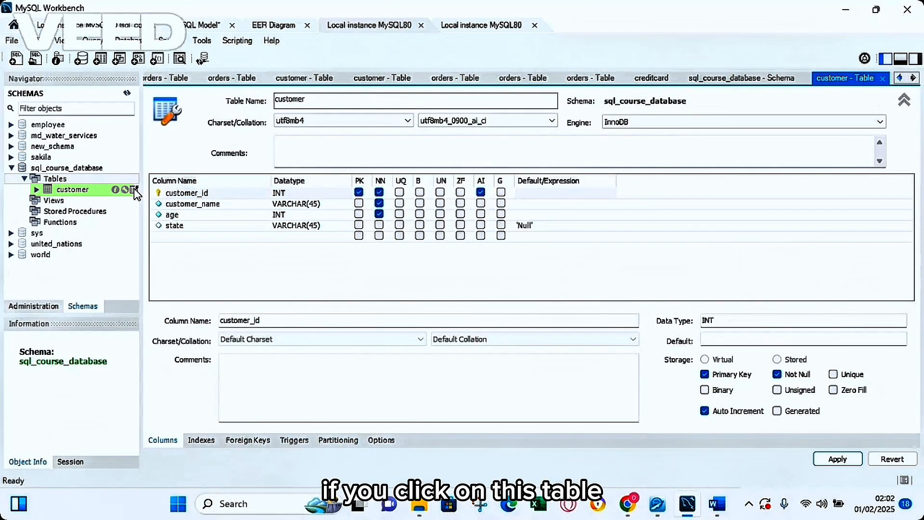
left_click(135, 191)
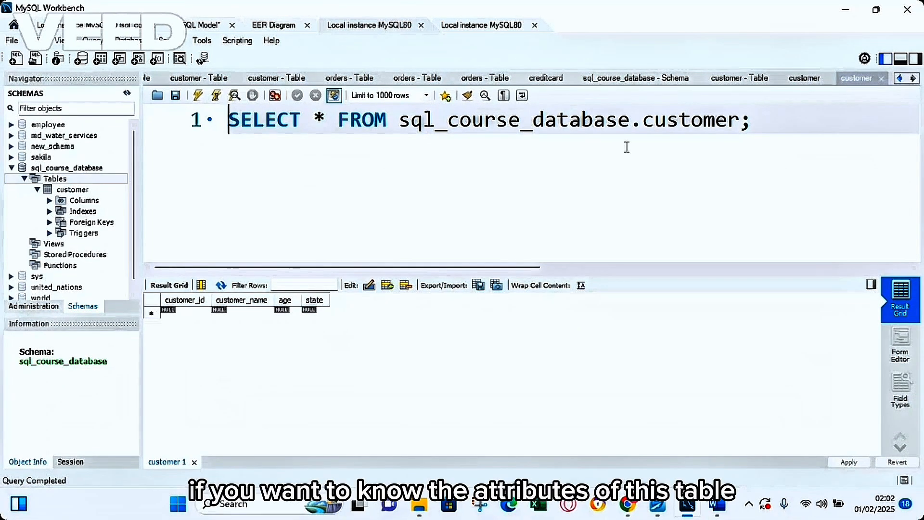
left_click_drag(671, 137, 230, 121)
key("BackSpace")
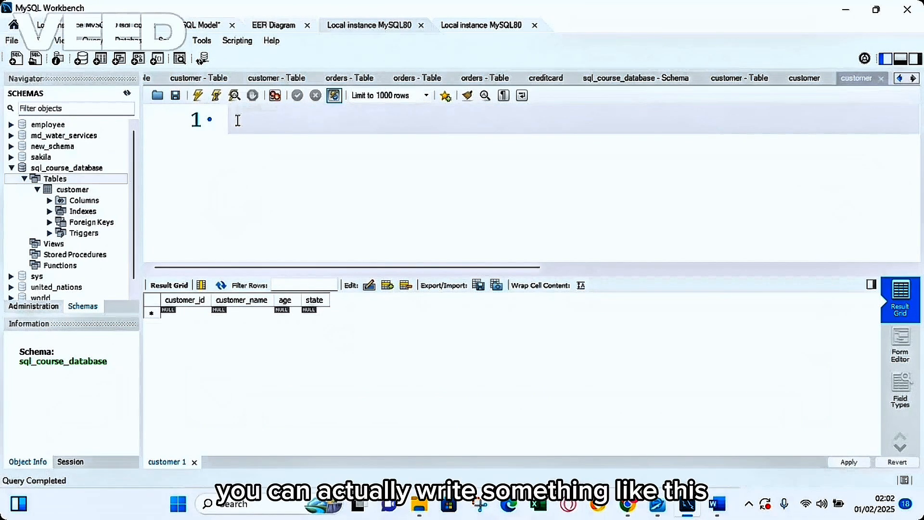
type("desc")
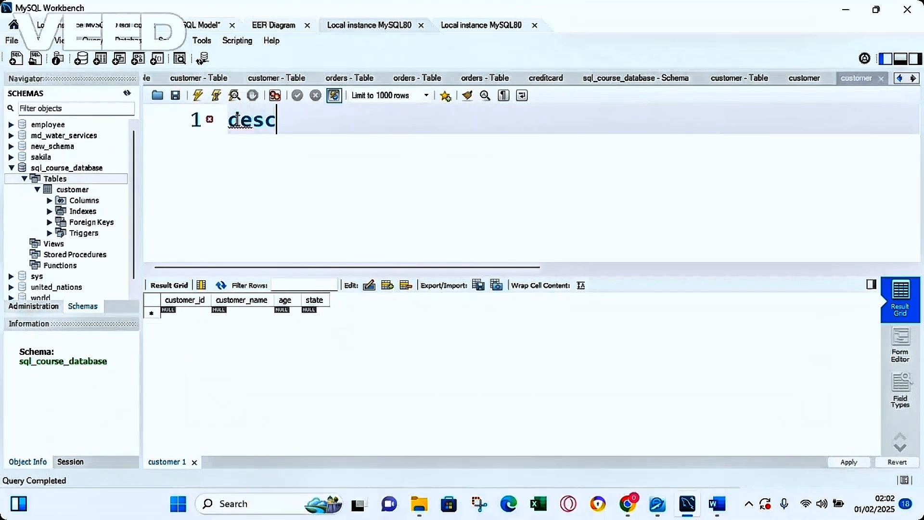
type("ribe")
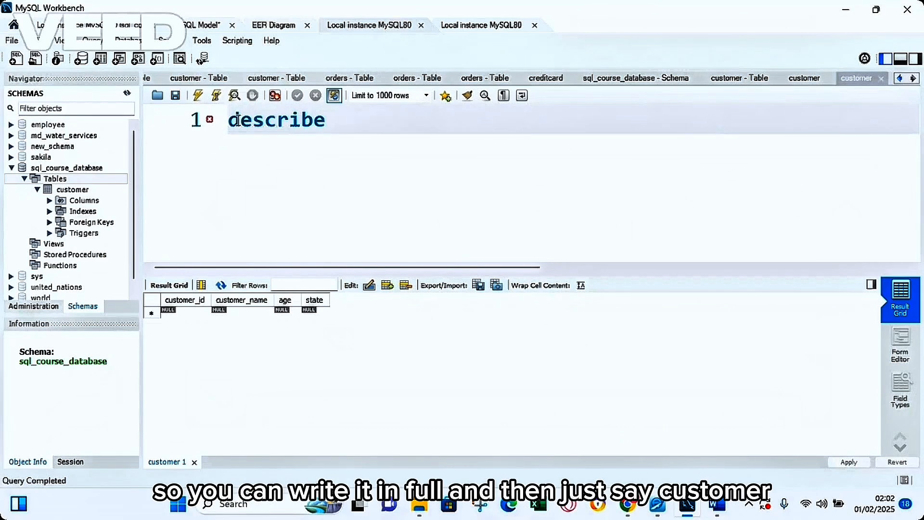
type(" customer")
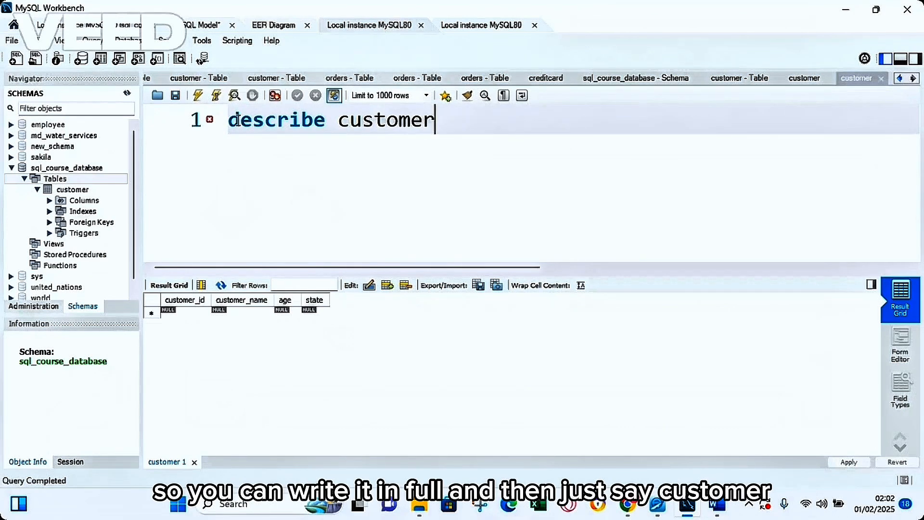
double_click(112, 167)
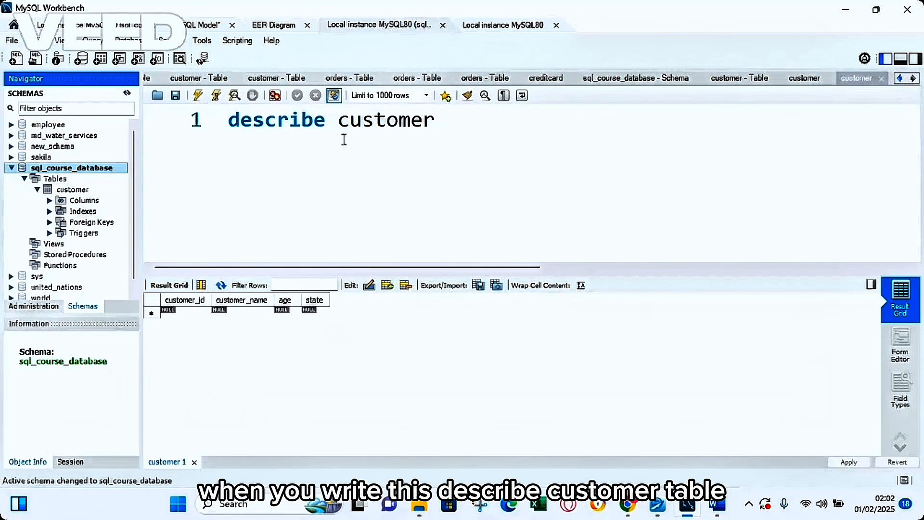
left_click(199, 96)
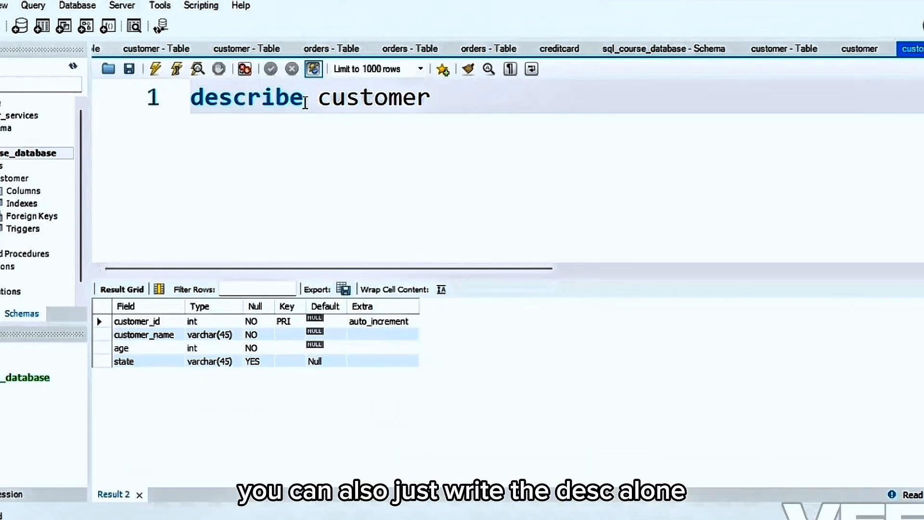
Shorten the query to "desc customer" and run it.
key("BackSpace")
key("BackSpace")
key("BackSpace")
key("BackSpace")
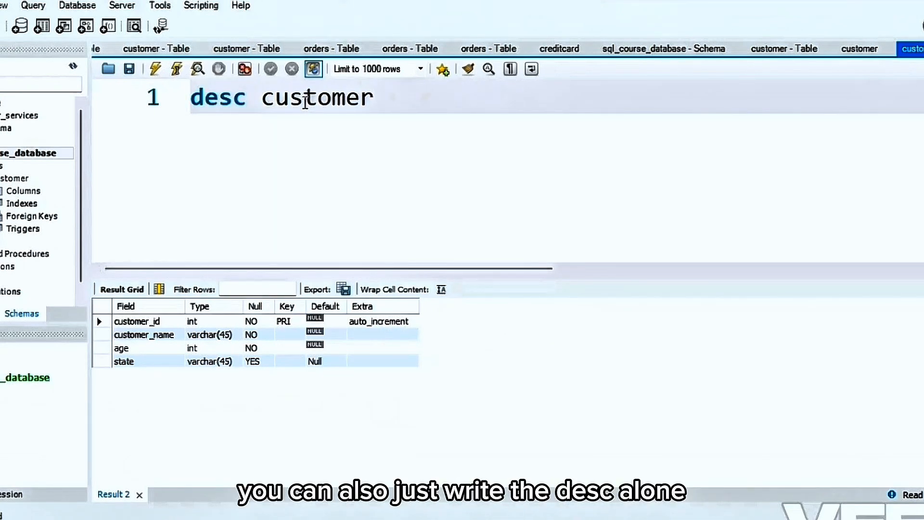
left_click(155, 68)
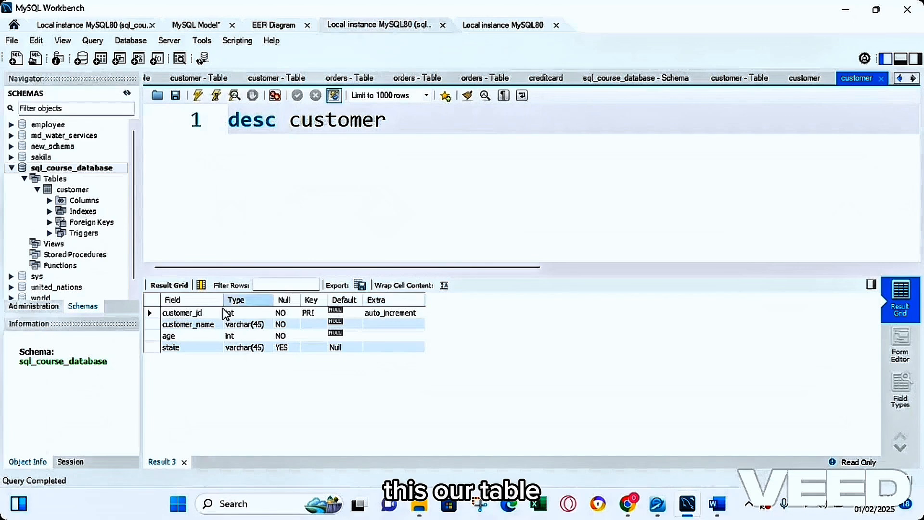
Open the customer table's rows and enter the customer's ID in a new row's customer_id field.
mouse_move(36, 178)
left_click(123, 190)
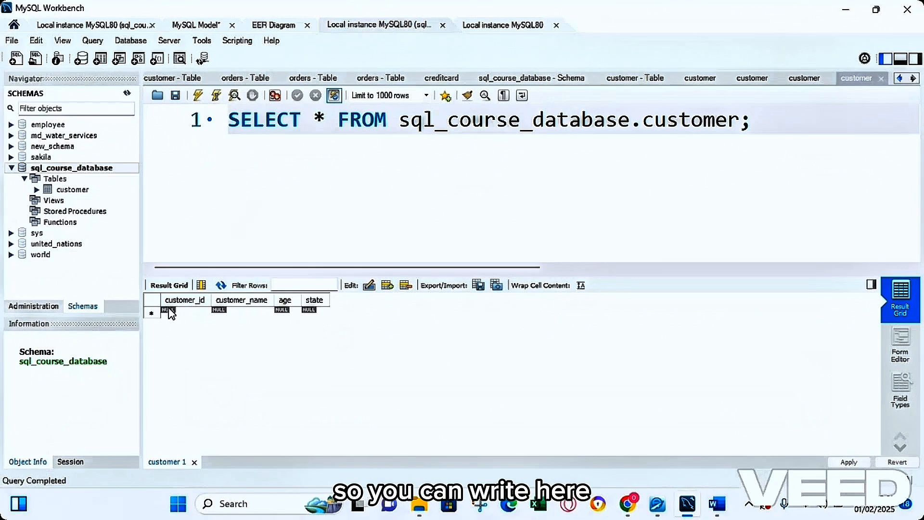
left_click(183, 311)
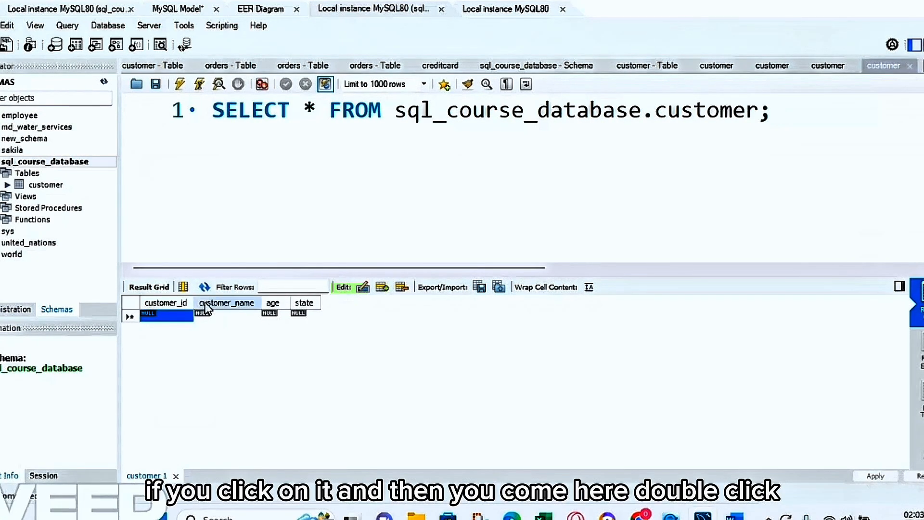
double_click(168, 318)
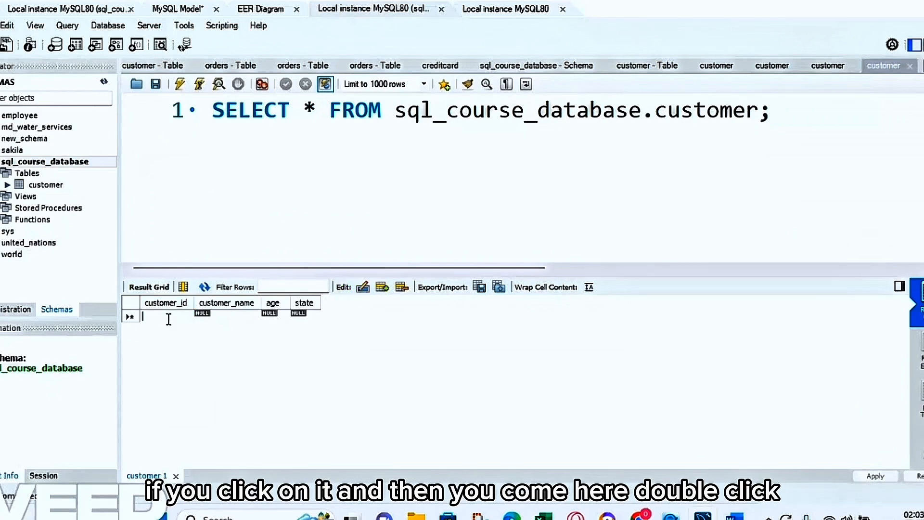
type("op")
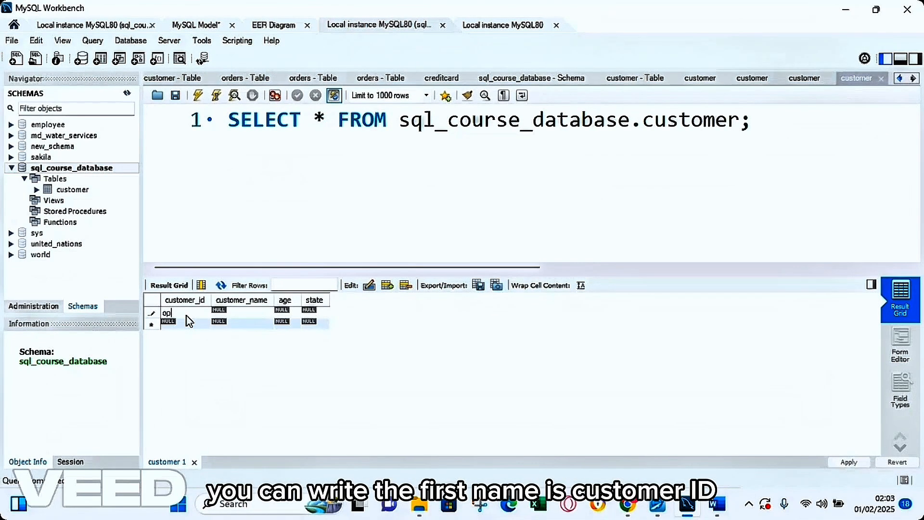
type("k1")
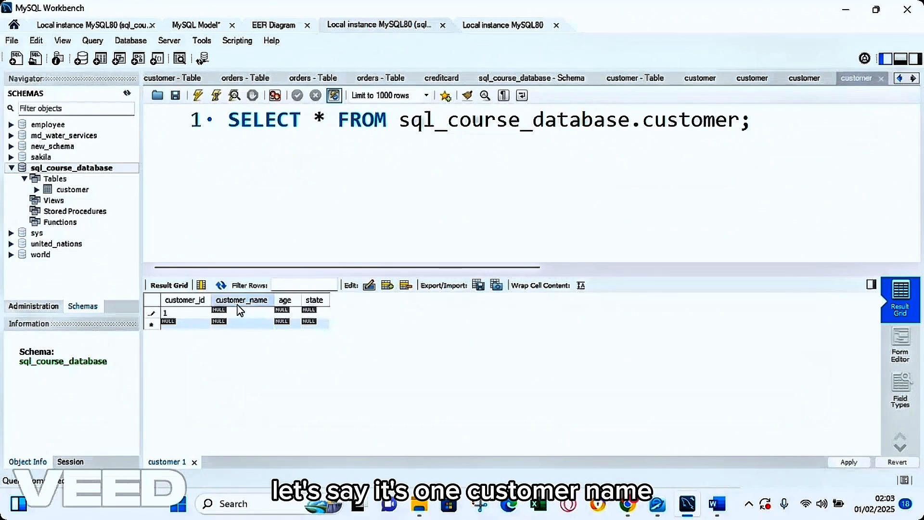
Complete the new row with the customer's name, age 28 and state igyb.
left_click(245, 313)
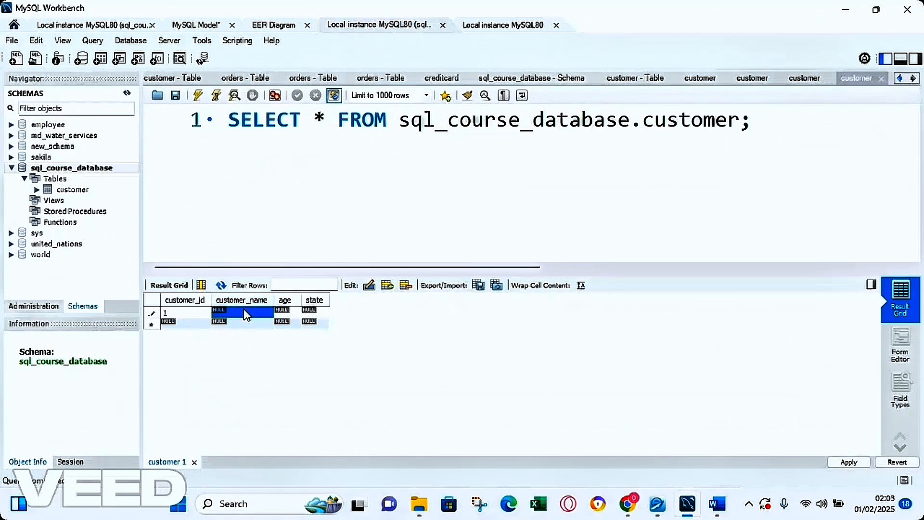
type("ope")
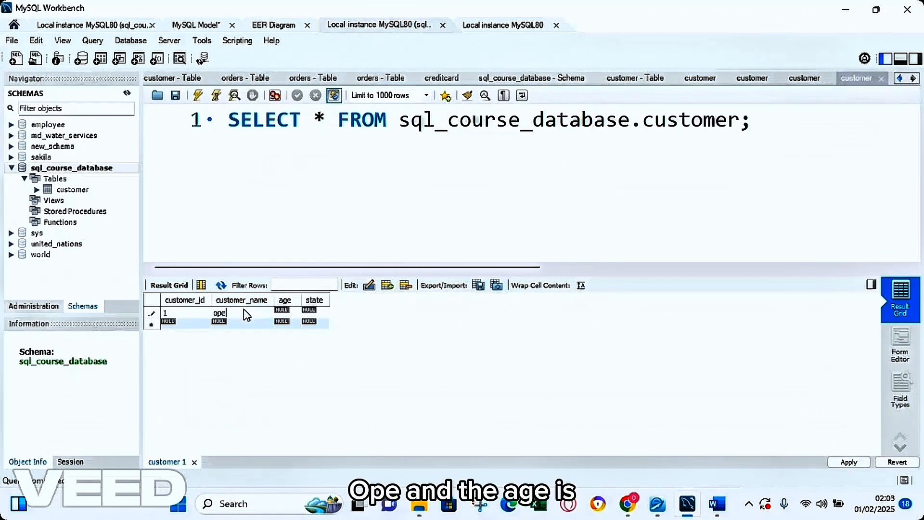
left_click(282, 311)
type("28")
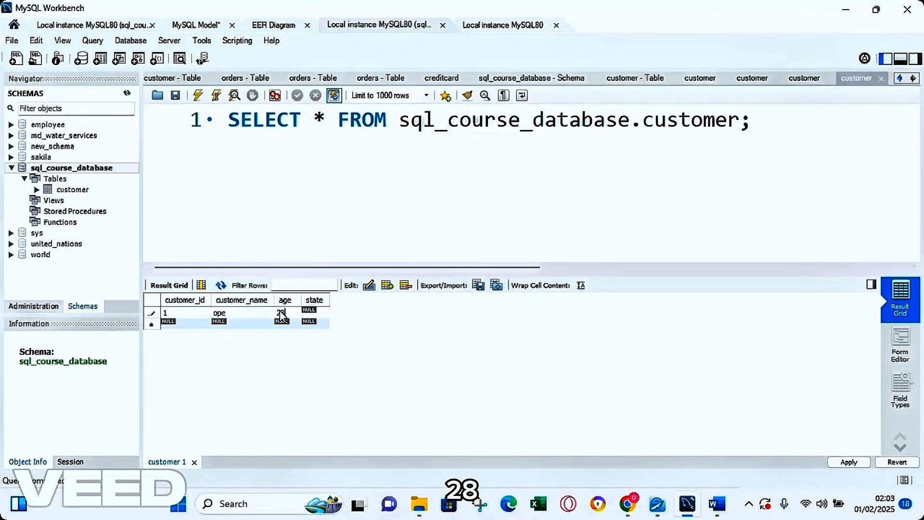
left_click(307, 312)
left_click(308, 313)
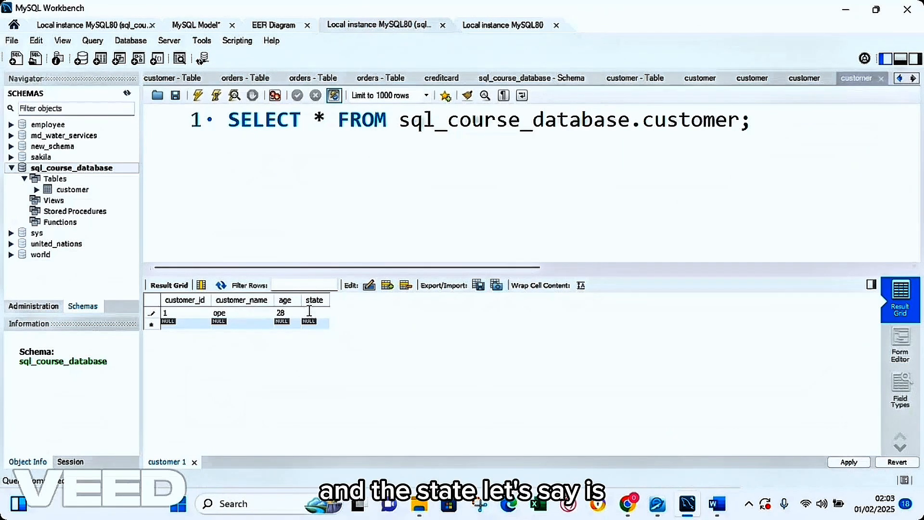
type("Ogun")
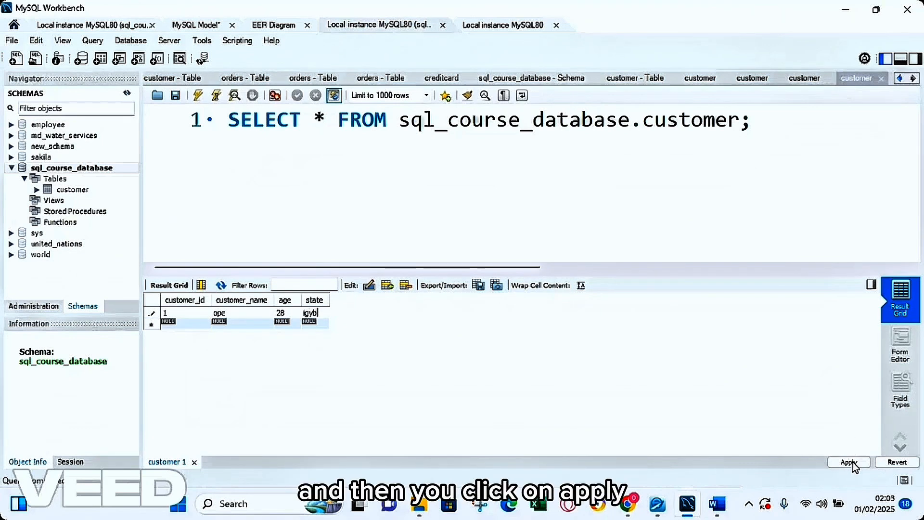
Apply the new row to the database through the generated INSERT script and query the customer table's rows again.
left_click(849, 462)
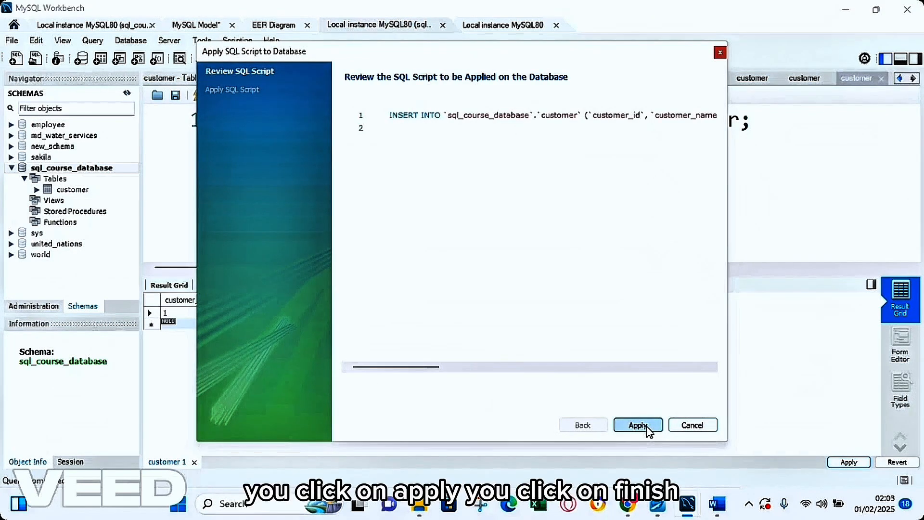
left_click(639, 424)
left_click(637, 425)
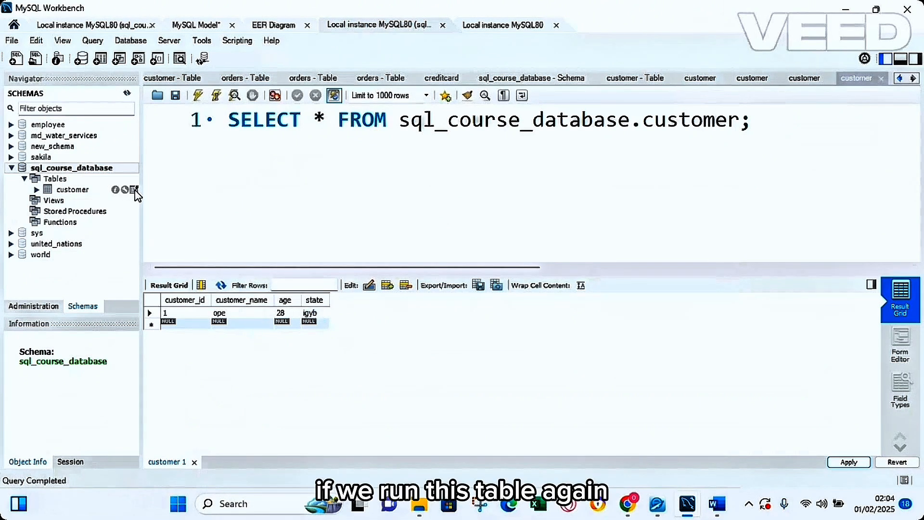
left_click(135, 190)
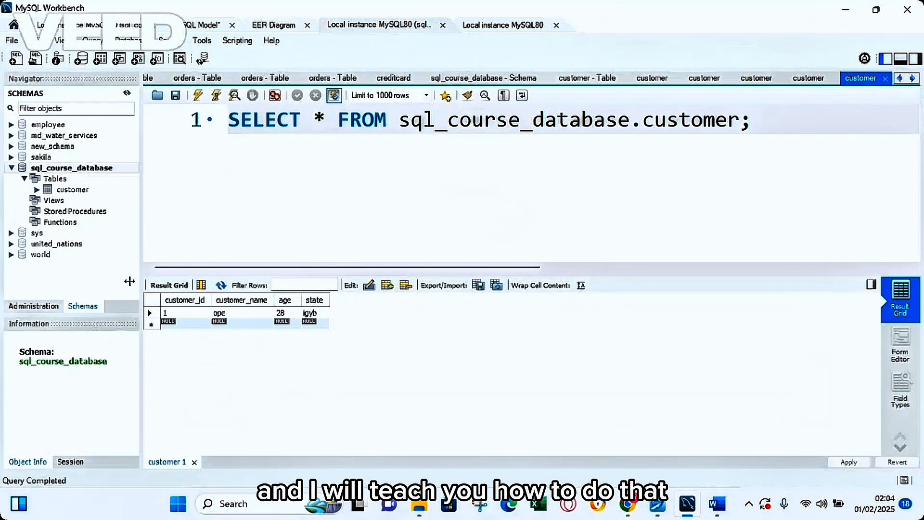
Start the Table Data Import Wizard for sql_course_database, choose orders.csv from Downloads, and proceed to the destination settings.
right_click(54, 181)
mouse_move(104, 207)
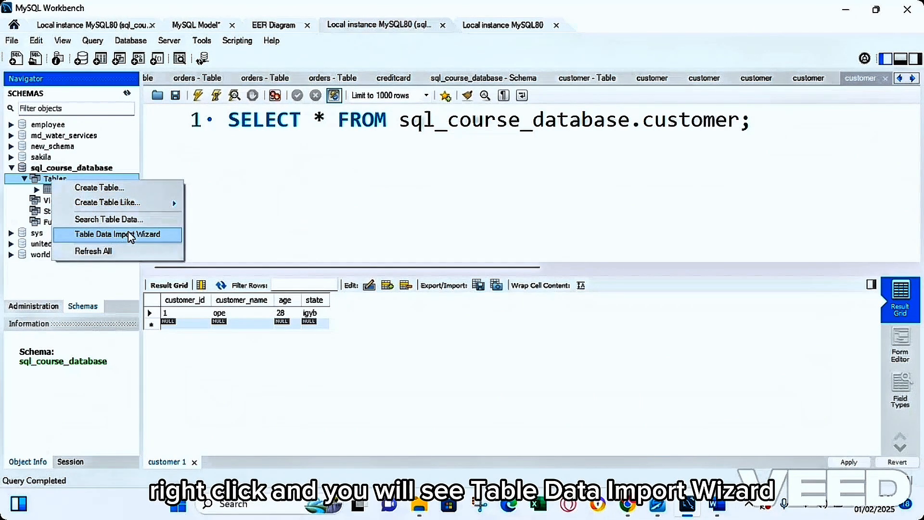
left_click(108, 236)
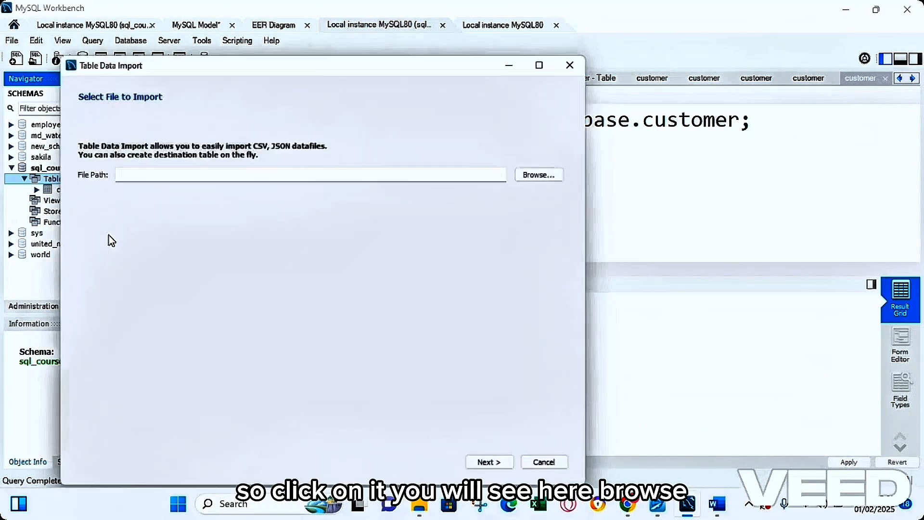
left_click(547, 180)
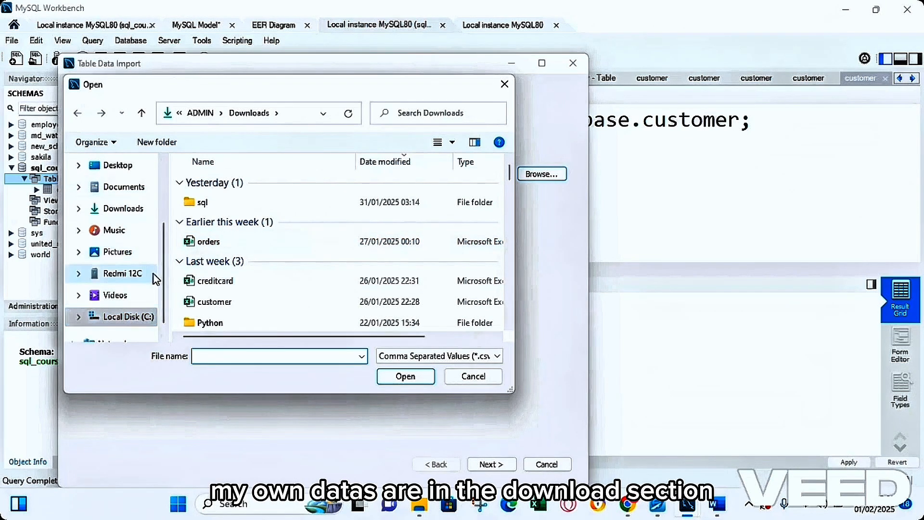
left_click(126, 208)
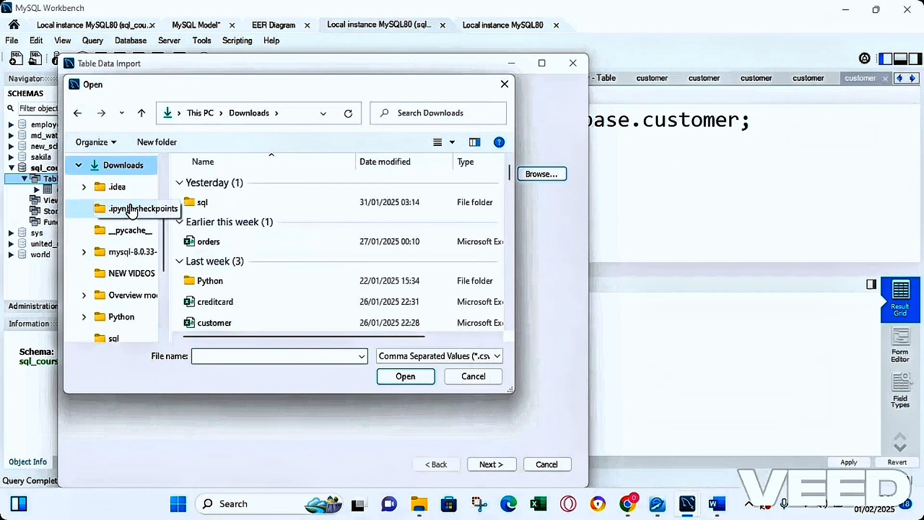
double_click(229, 247)
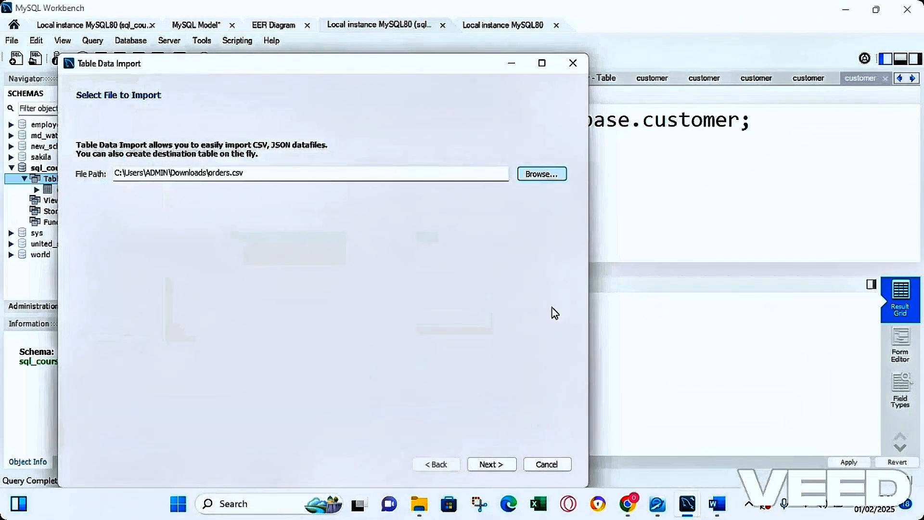
left_click(491, 464)
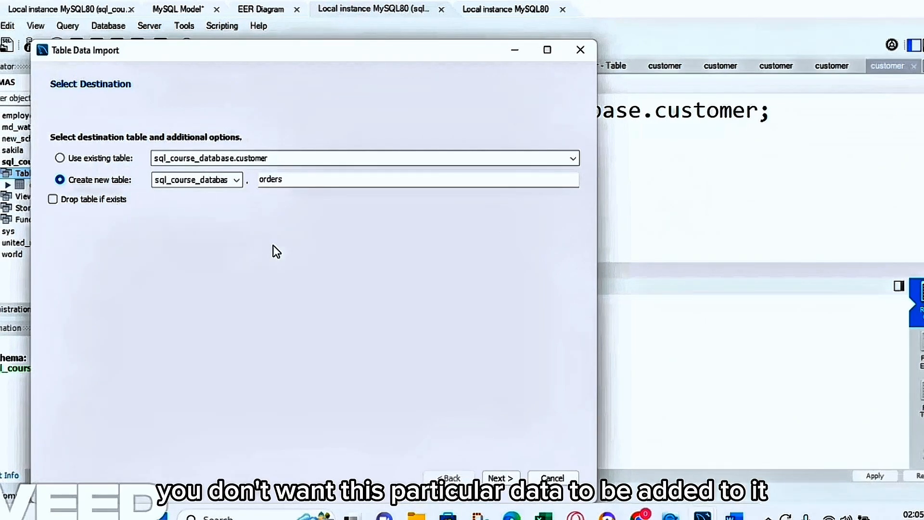
Import orders.csv into a new orders table in sql_course_database with the drop-if-exists option enabled, keeping the detected column types, and finish the wizard.
left_click(53, 200)
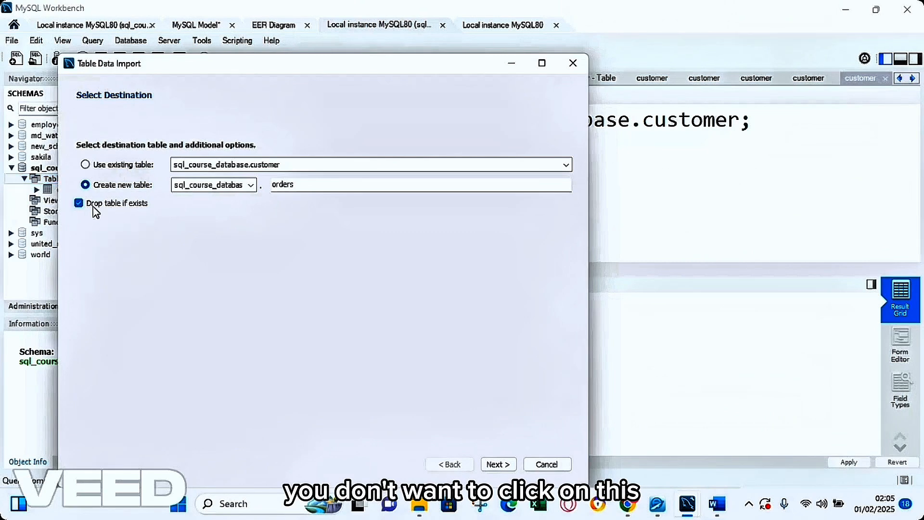
left_click(494, 465)
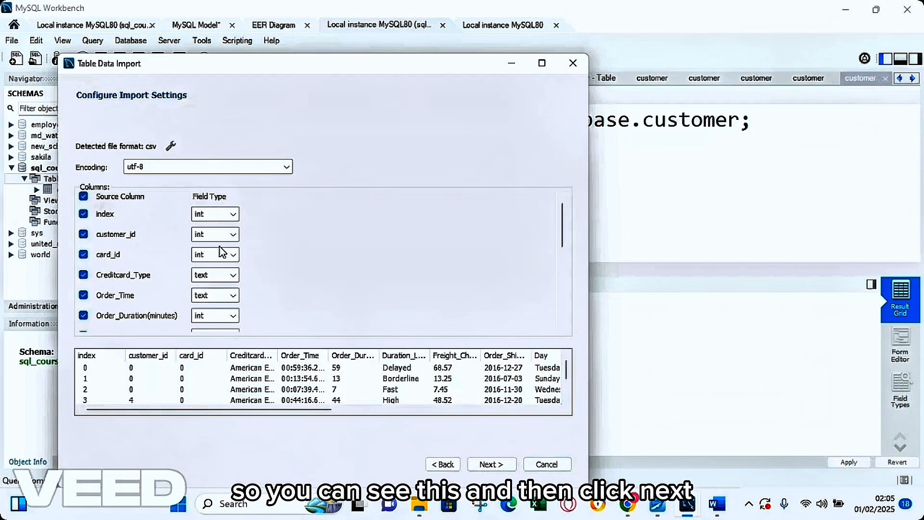
left_click(488, 465)
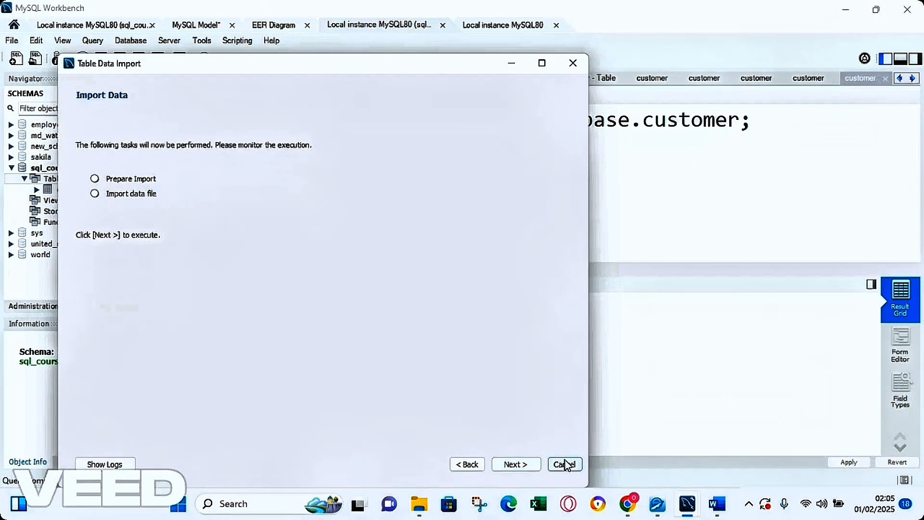
left_click(511, 465)
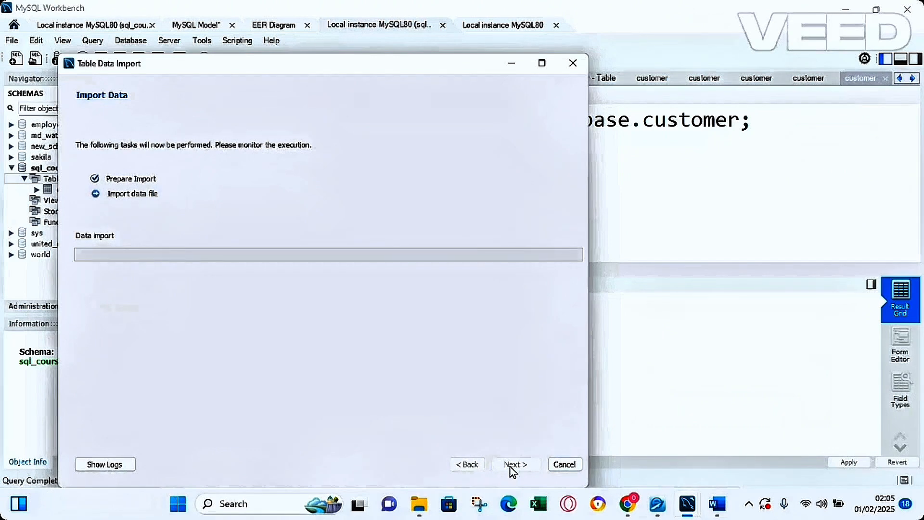
left_click(514, 465)
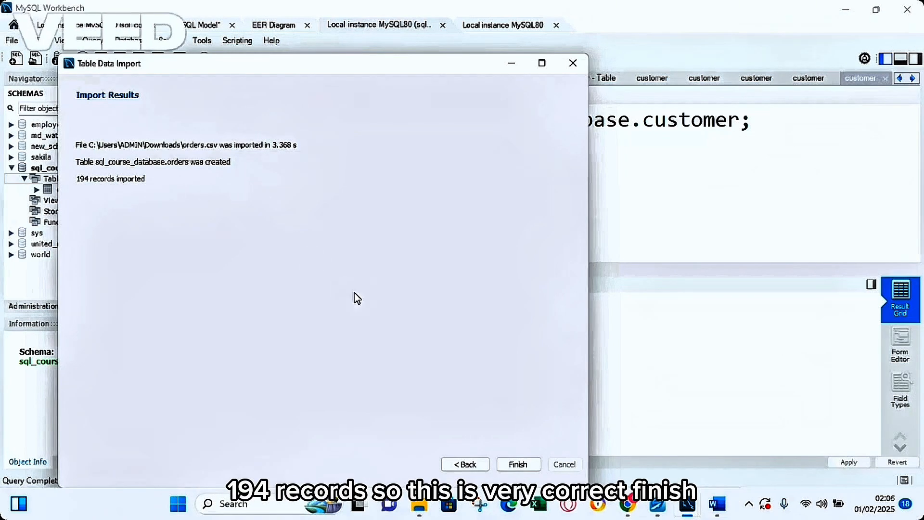
left_click(514, 465)
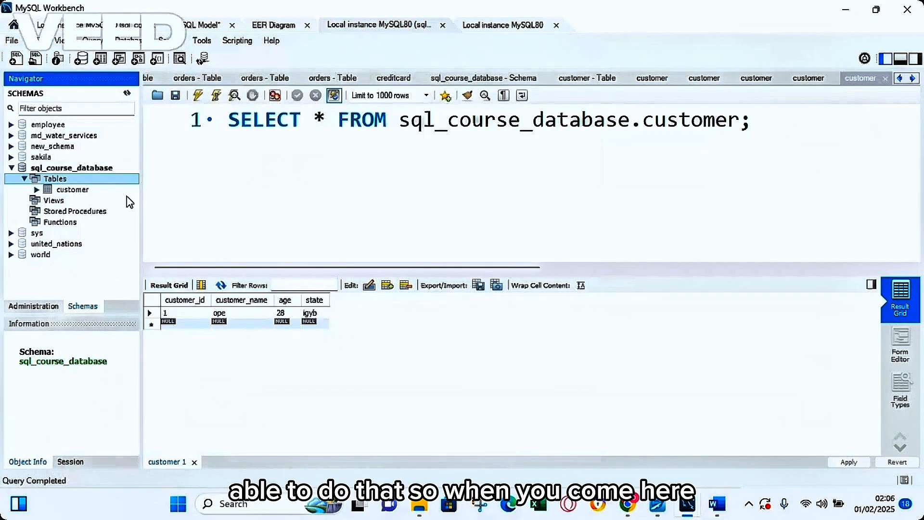
Refresh the schema list and query all rows of the imported orders table.
left_click(127, 93)
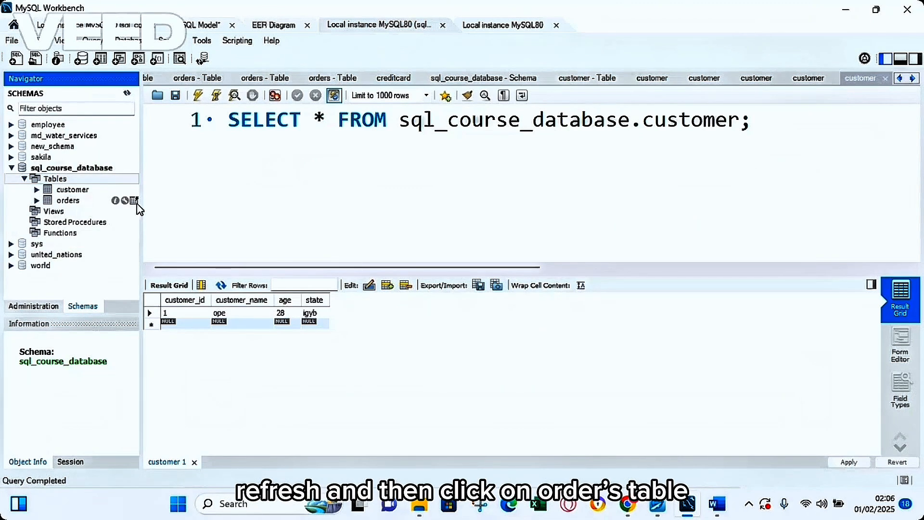
left_click(134, 201)
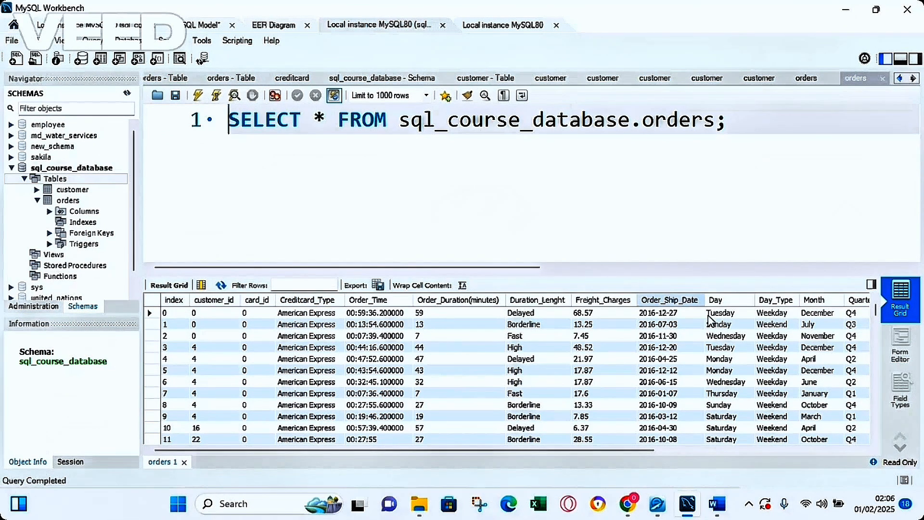
left_click(37, 200)
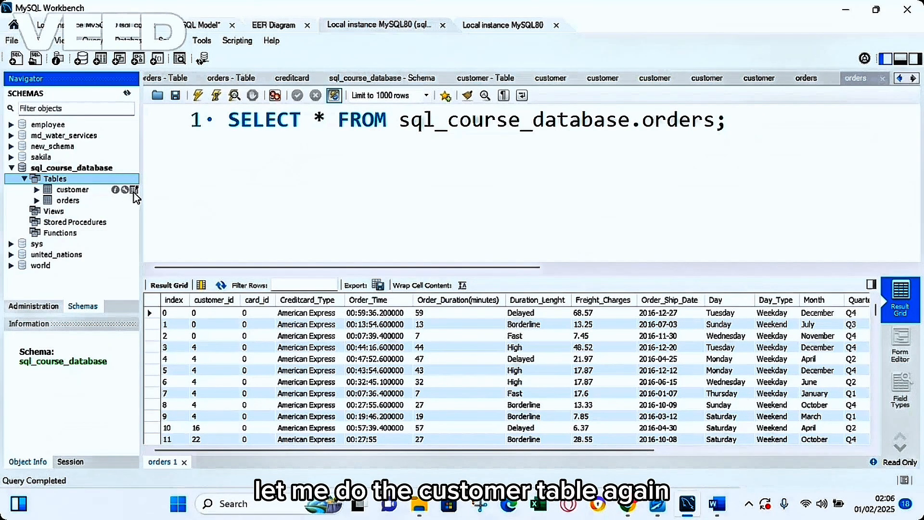
Start the Table Data Import Wizard for sql_course_database again, choose customer.csv from Downloads, and proceed to the destination settings.
right_click(66, 180)
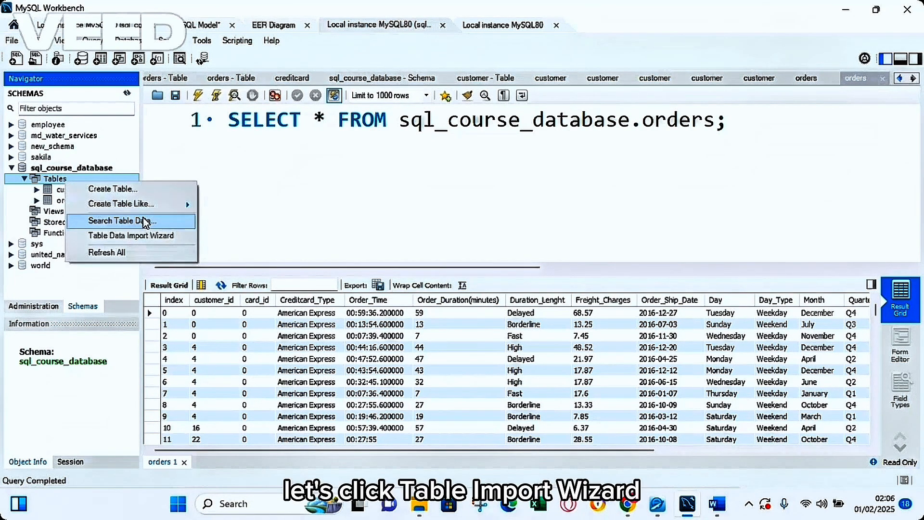
left_click(121, 236)
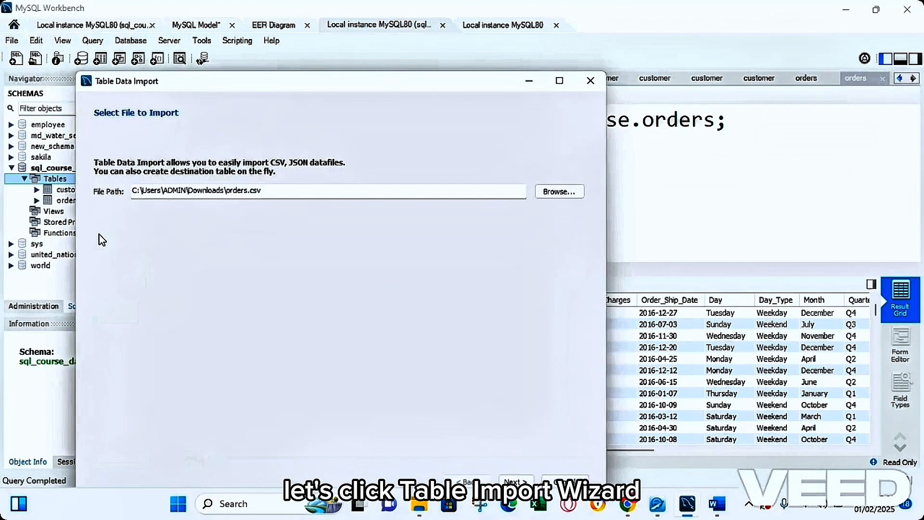
left_click(561, 191)
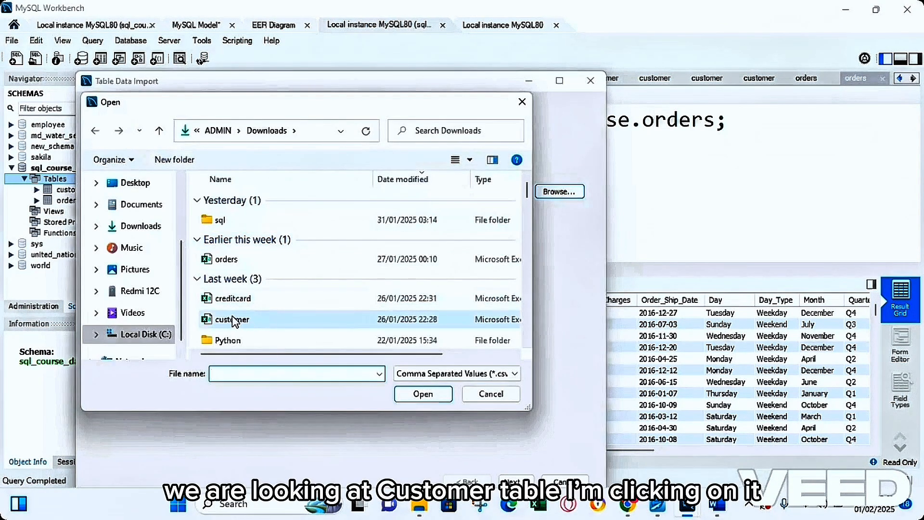
double_click(233, 319)
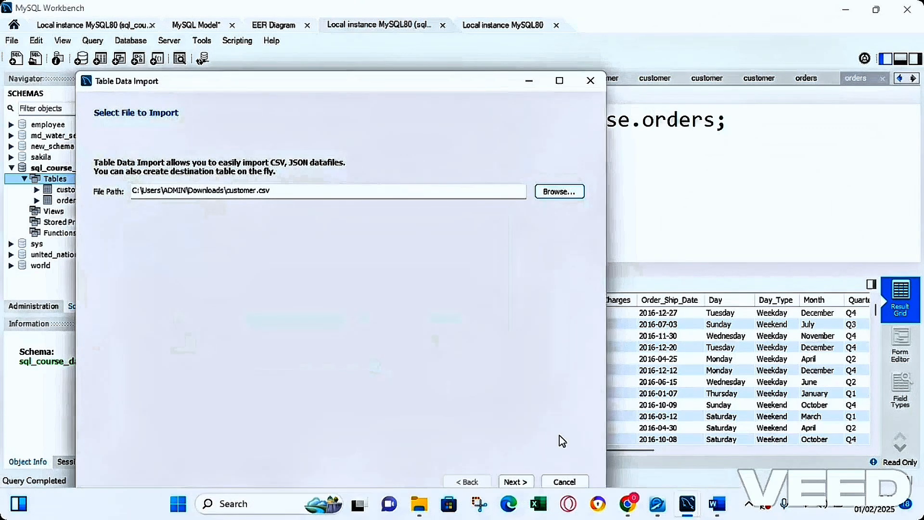
left_click(508, 482)
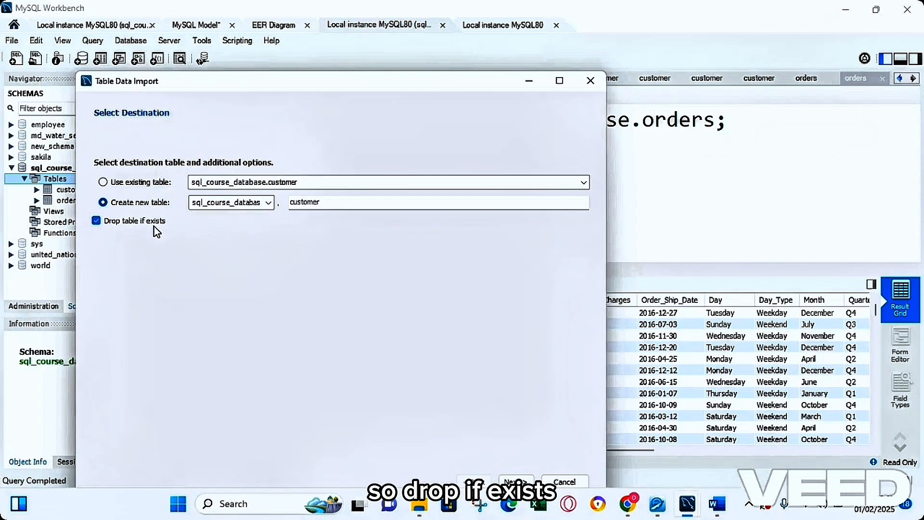
Import customer.csv as a new customer table with drop-if-exists enabled and utf-8 encoding, finish the wizard, and refresh the schema list.
left_click(514, 482)
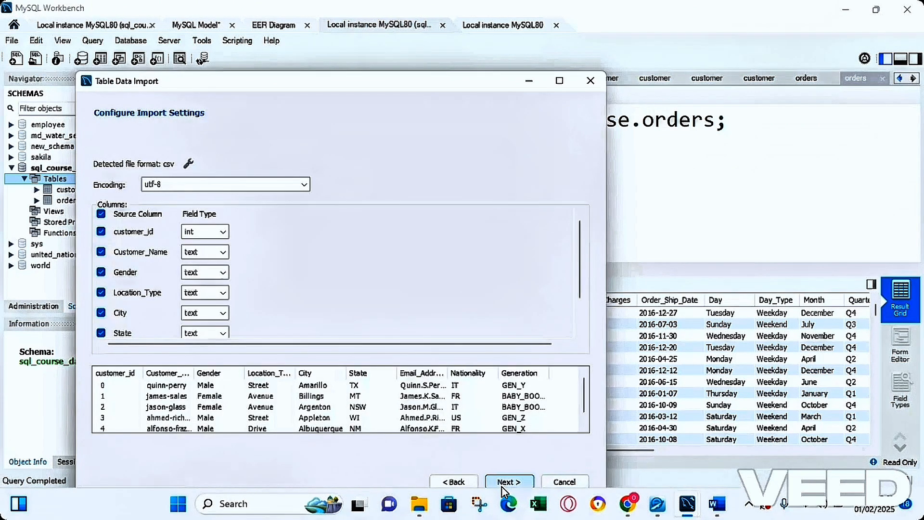
left_click(502, 483)
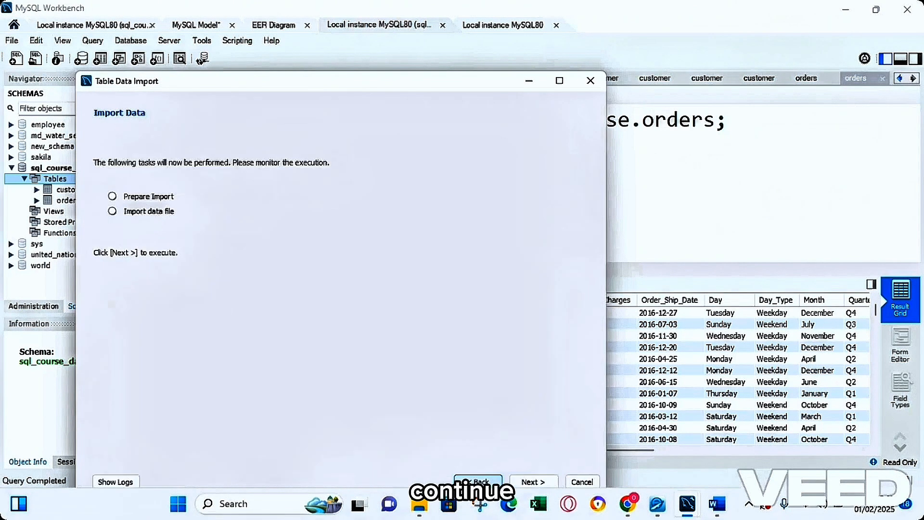
left_click(529, 484)
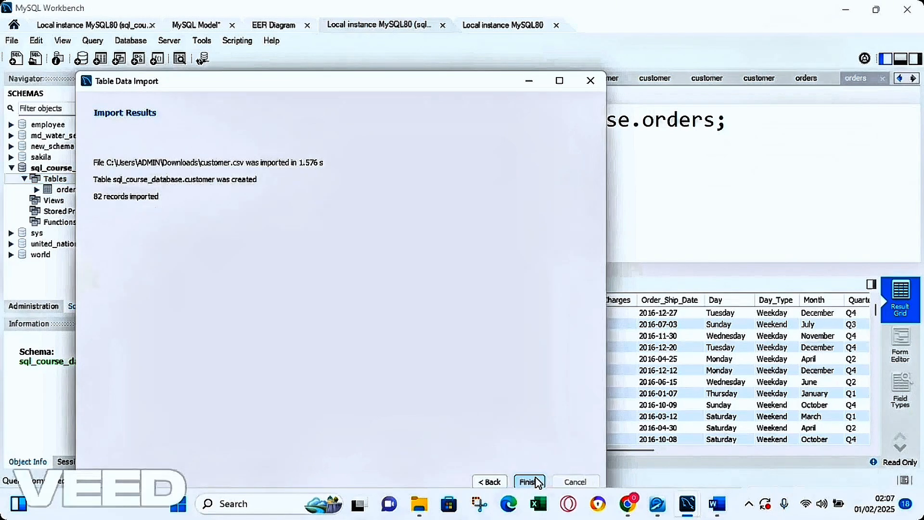
left_click(529, 481)
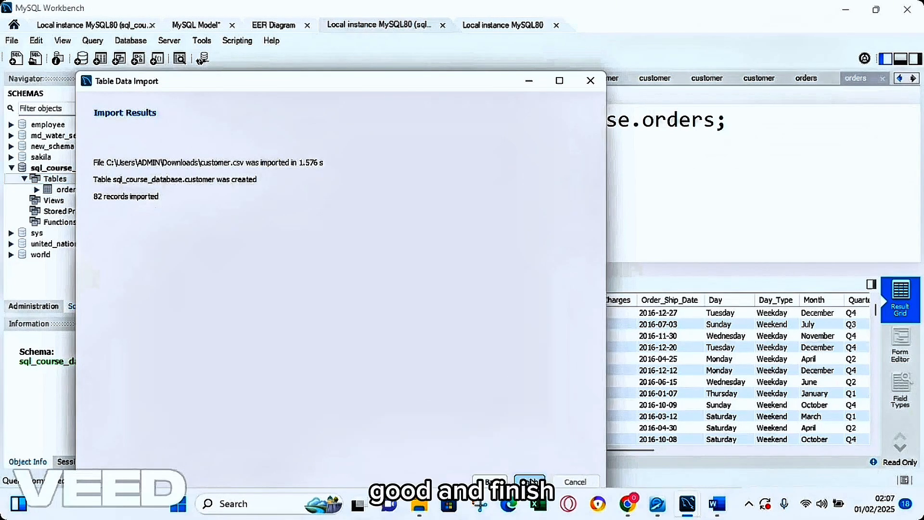
left_click(127, 93)
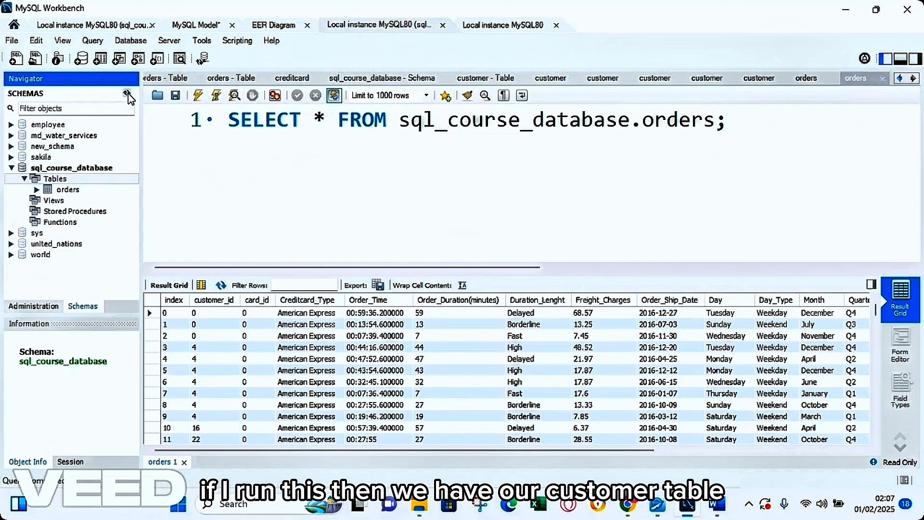